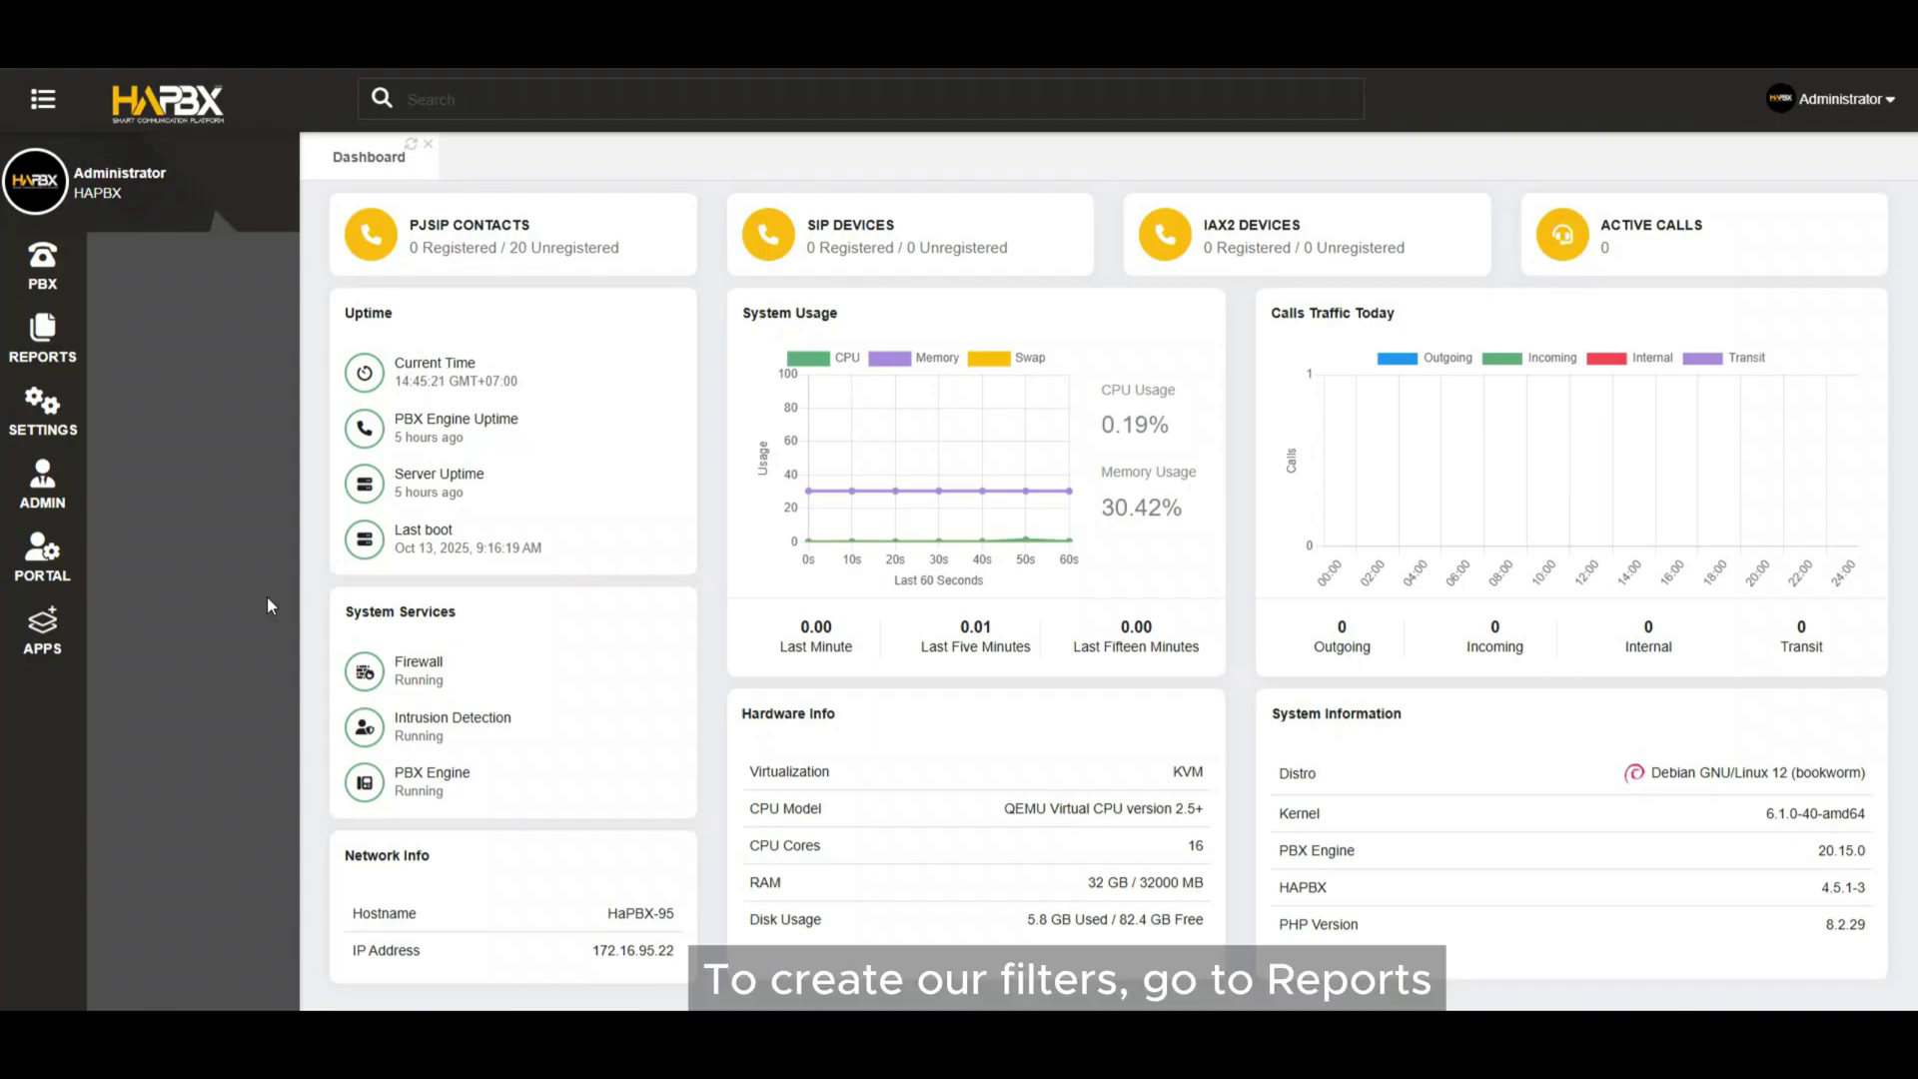
# Open a new CDR filter form under Reports > CDR Reports > CDR Filters
pyautogui.click(42, 338)
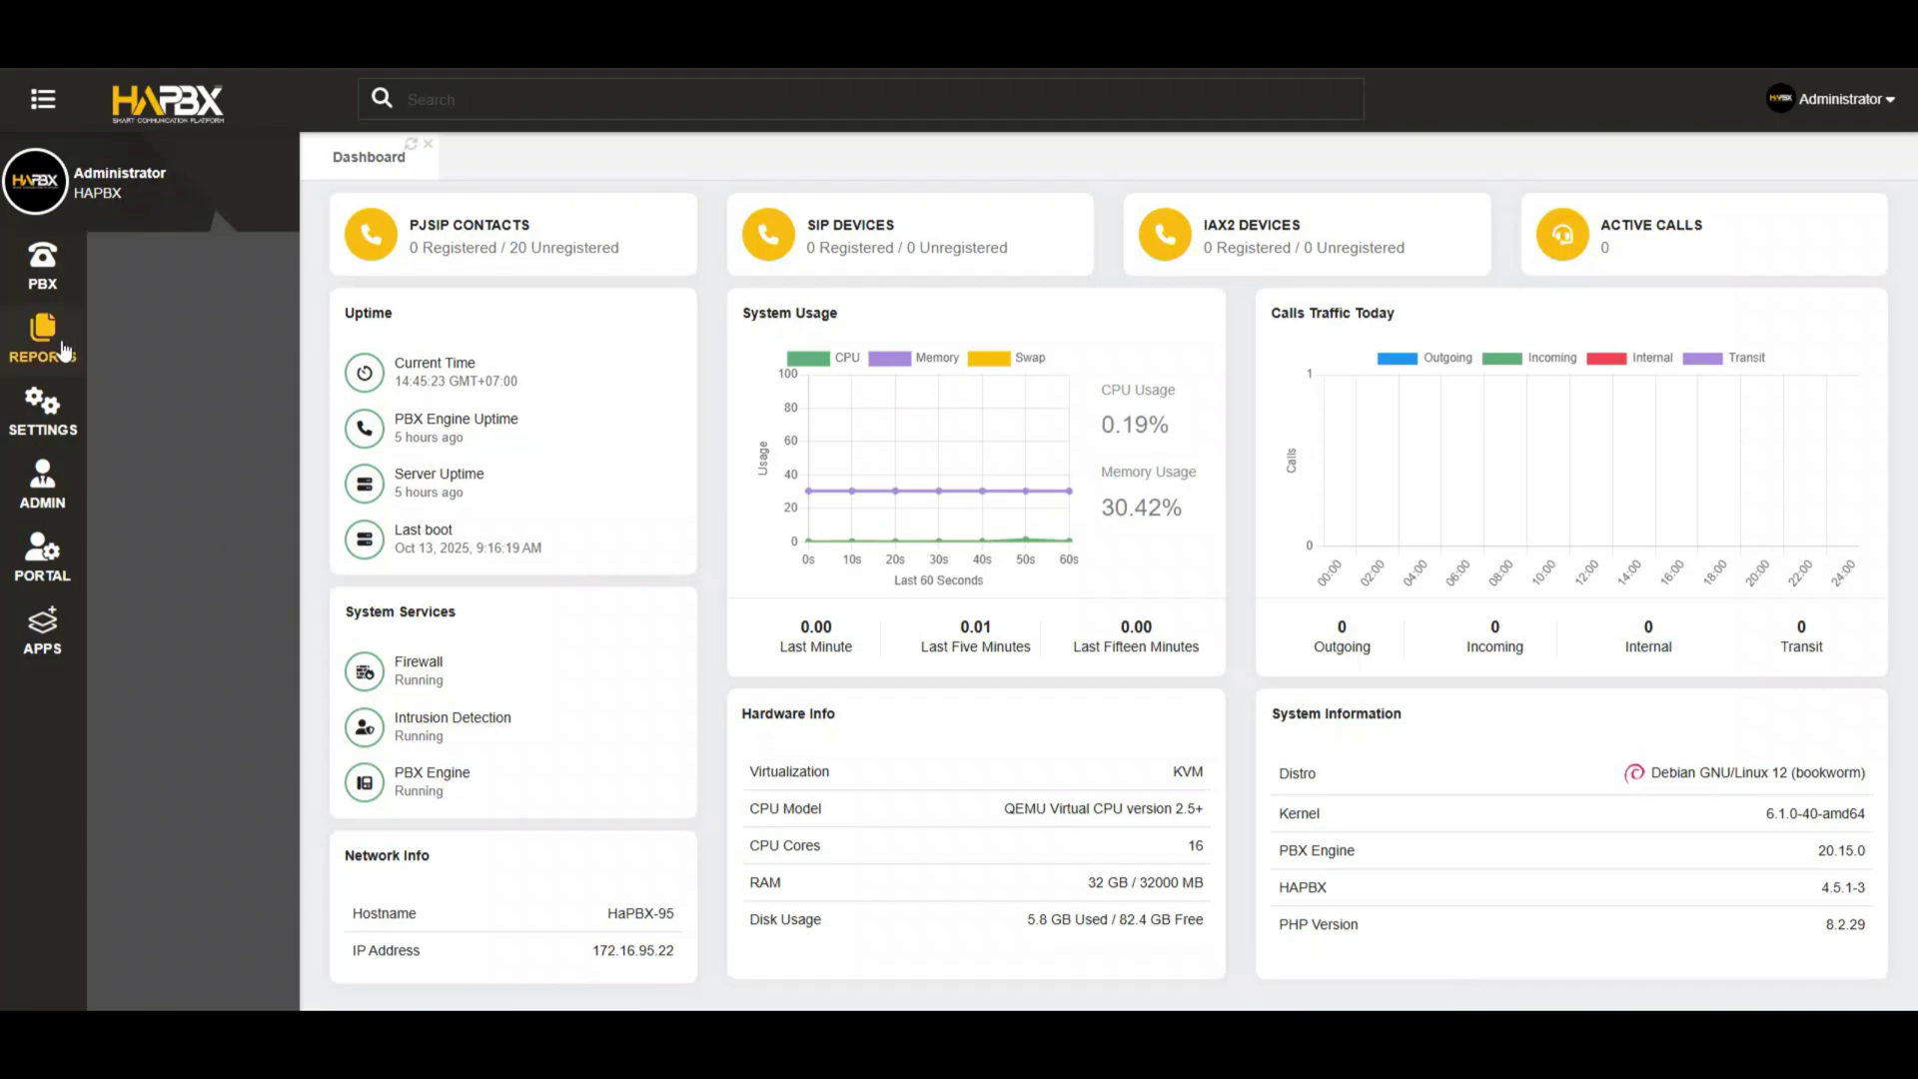
pyautogui.click(167, 255)
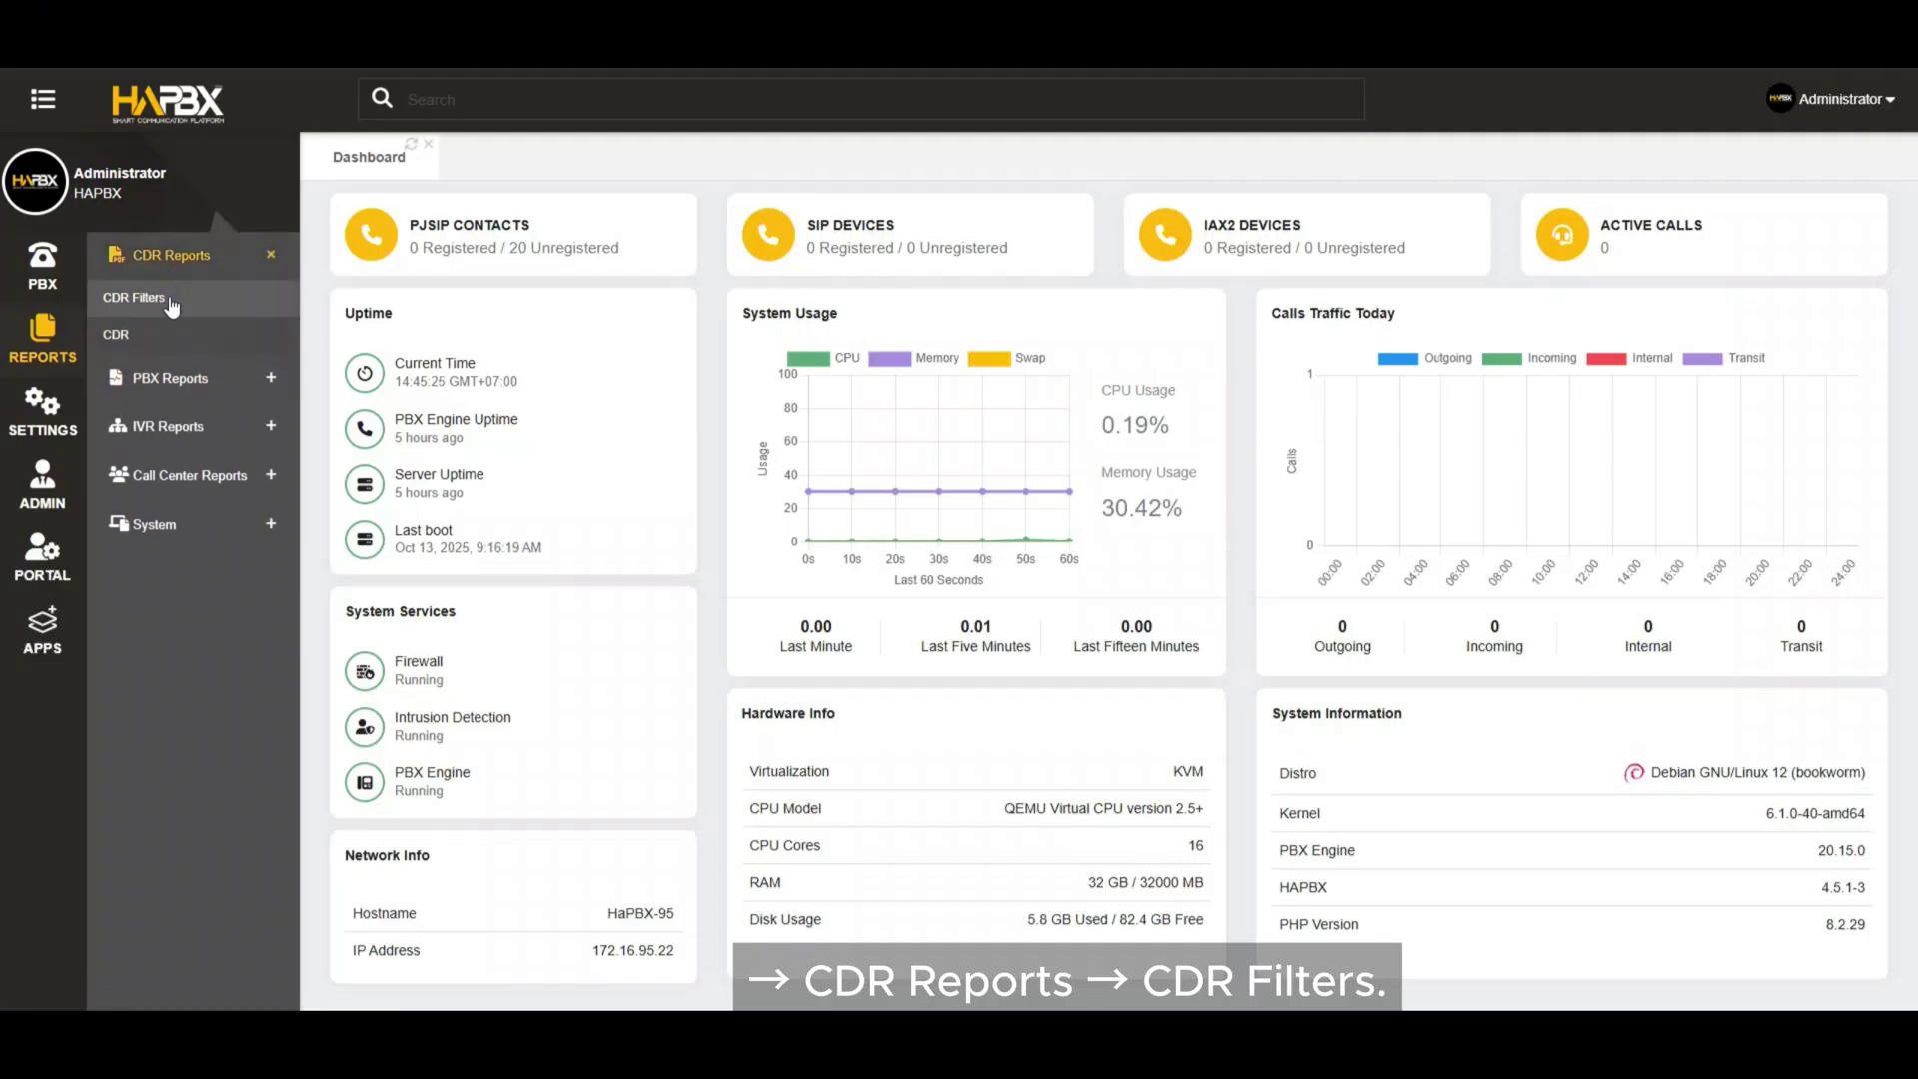
pyautogui.click(184, 299)
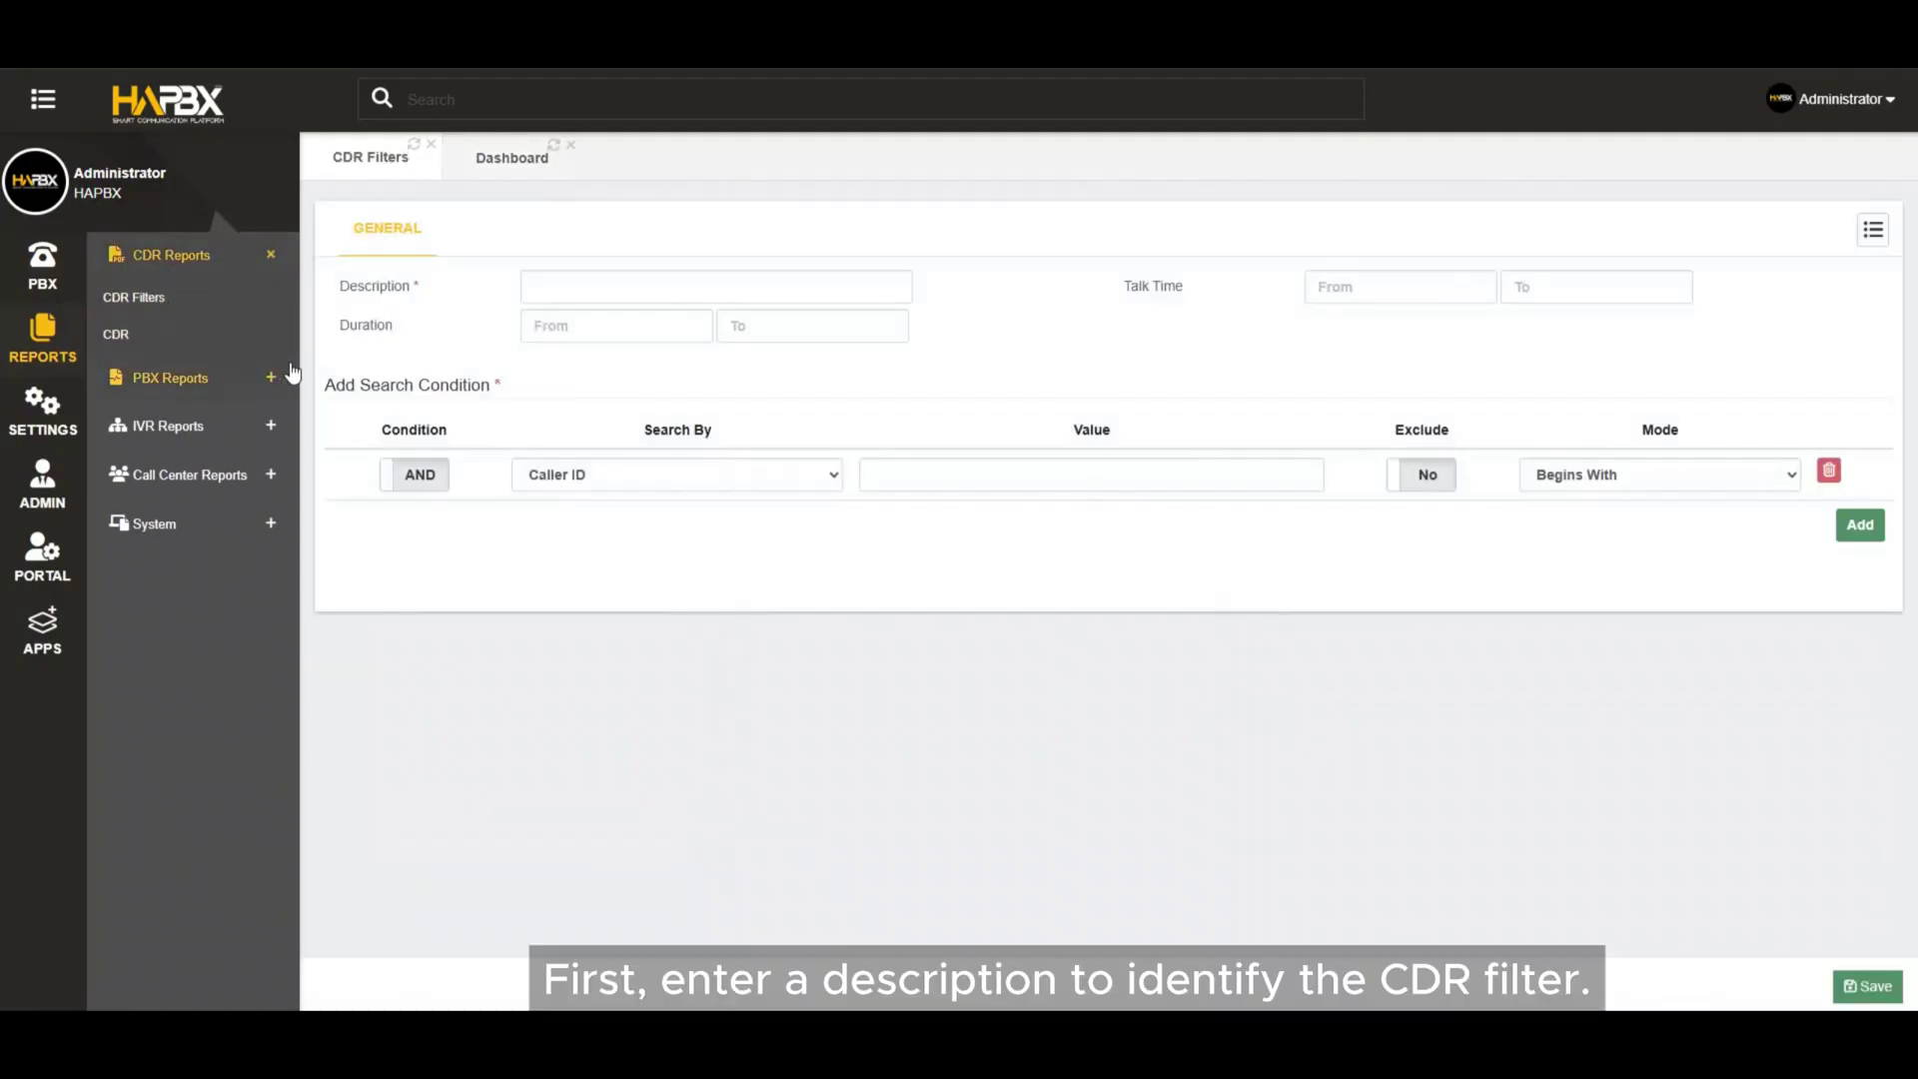
# Enter 'My Filter' as the filter's description
pyautogui.click(585, 294)
pyautogui.write('My Filter')
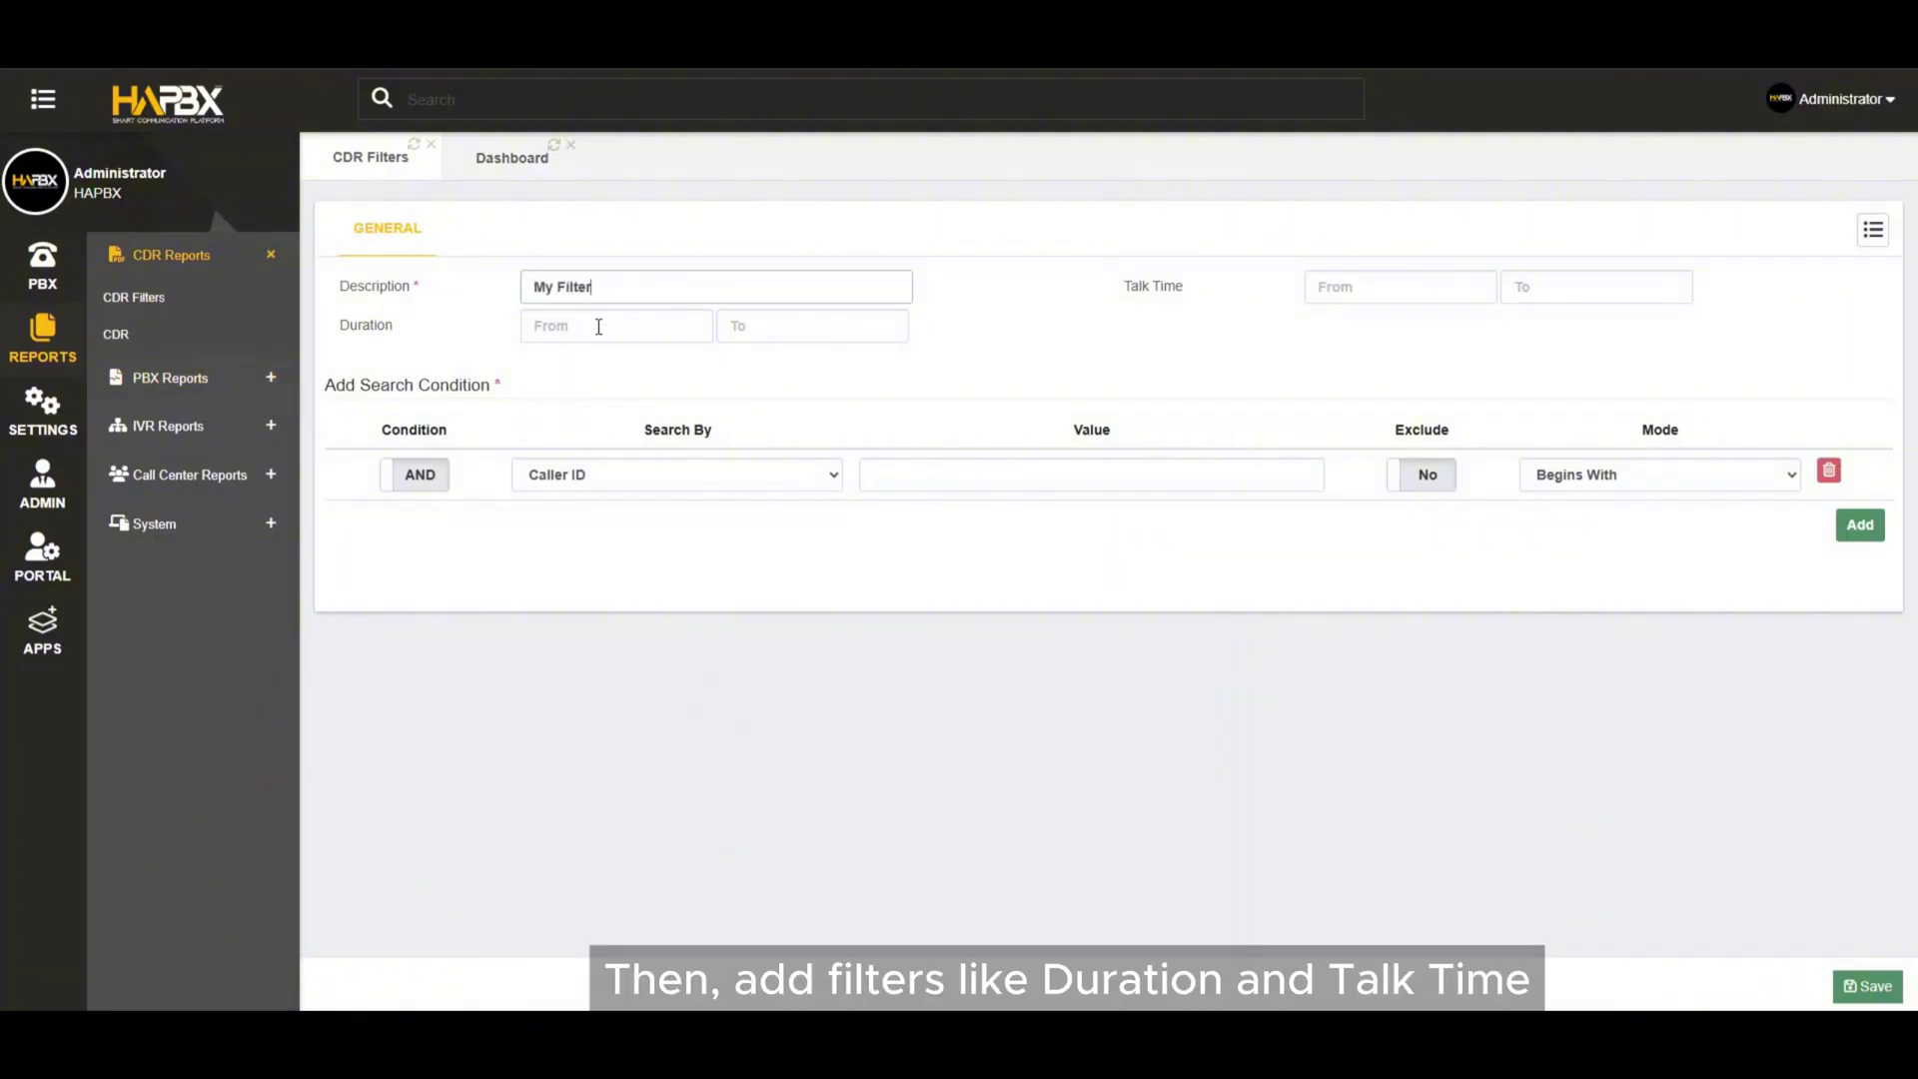
pyautogui.click(595, 323)
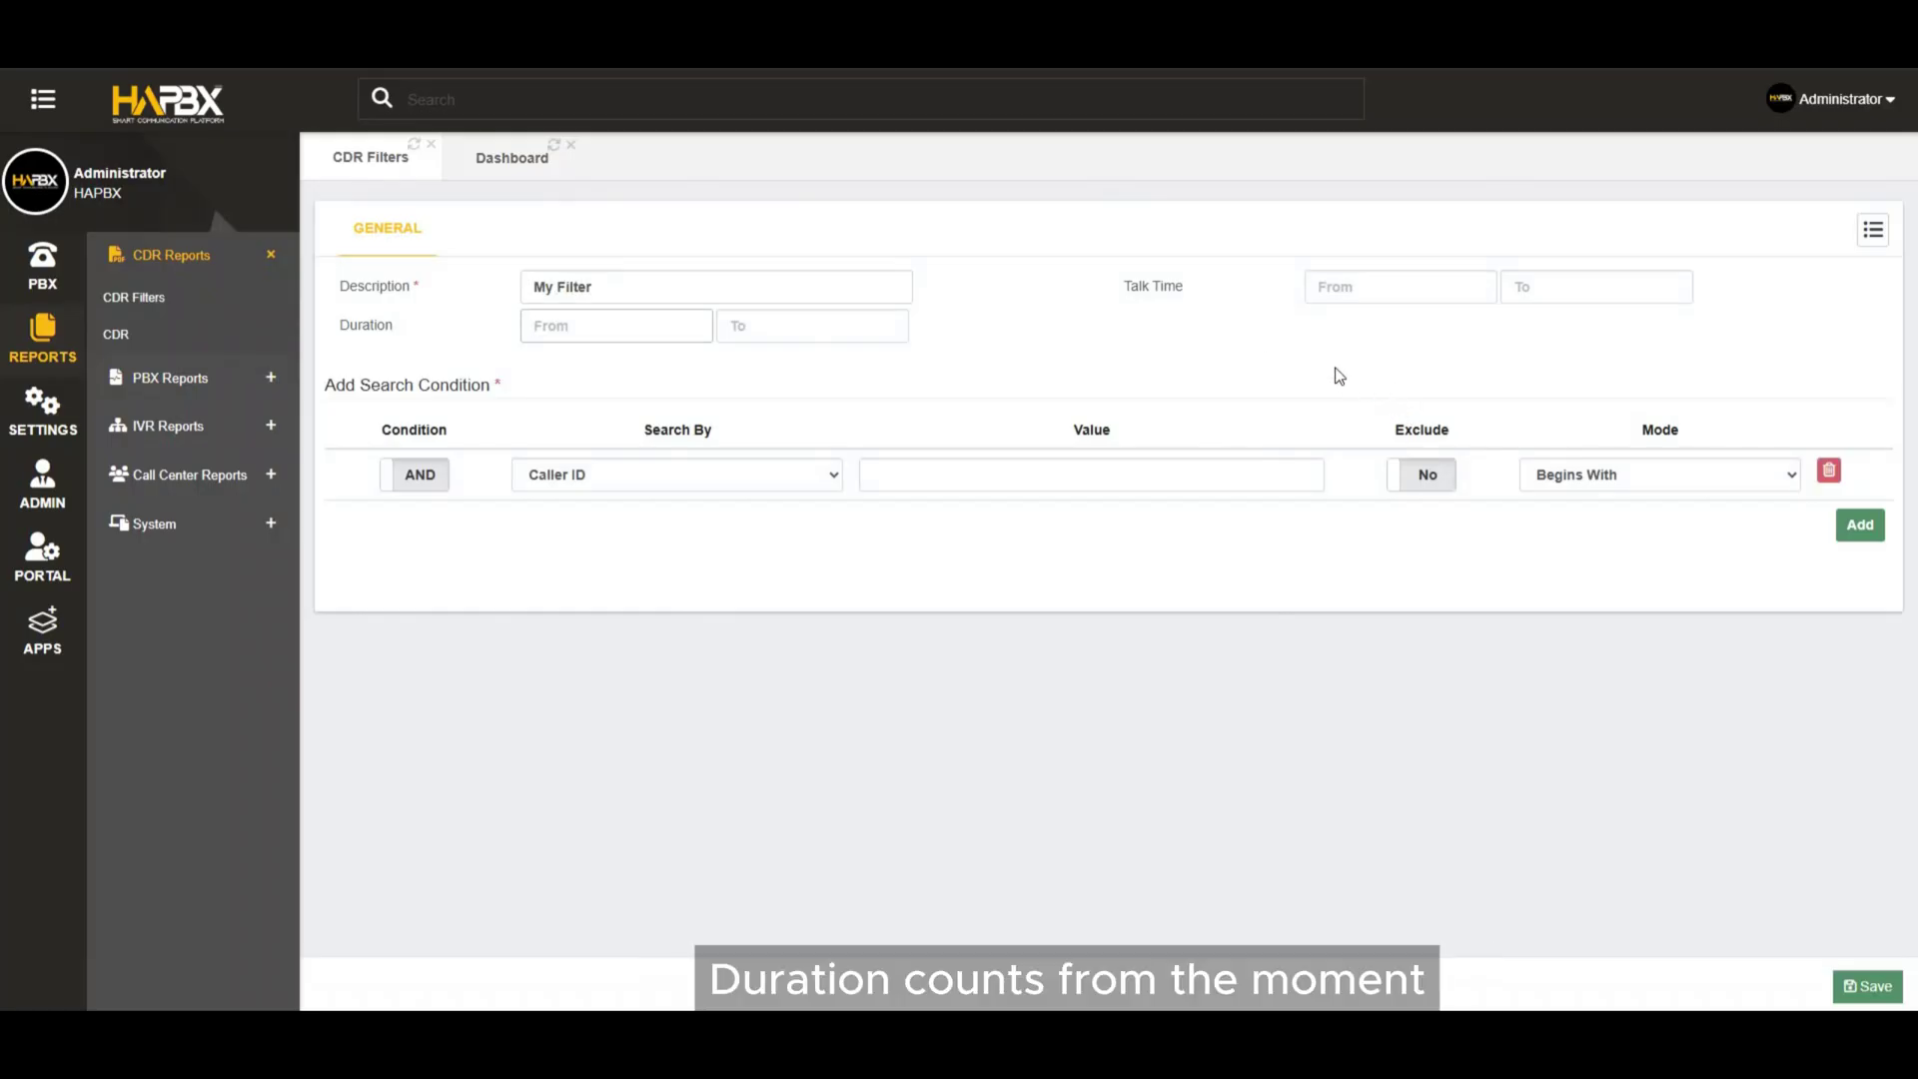
pyautogui.click(1343, 288)
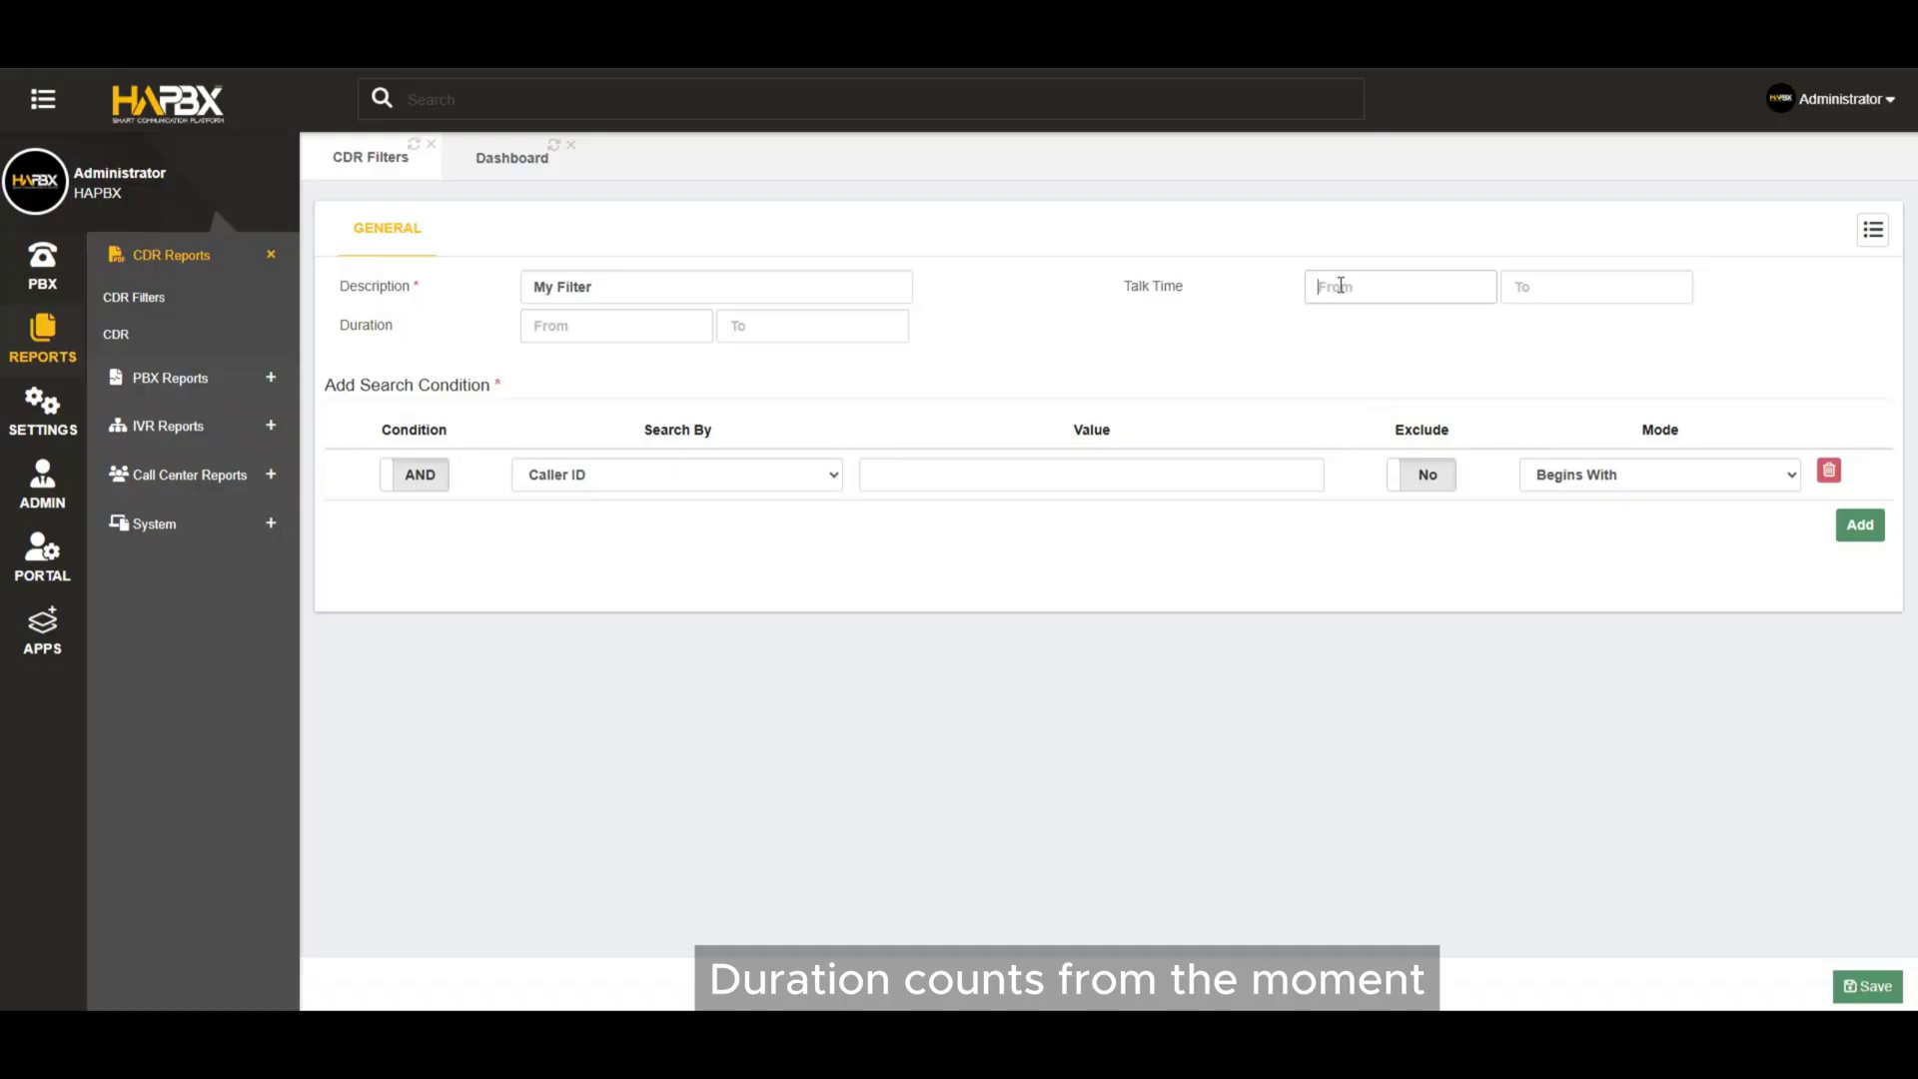
pyautogui.click(440, 488)
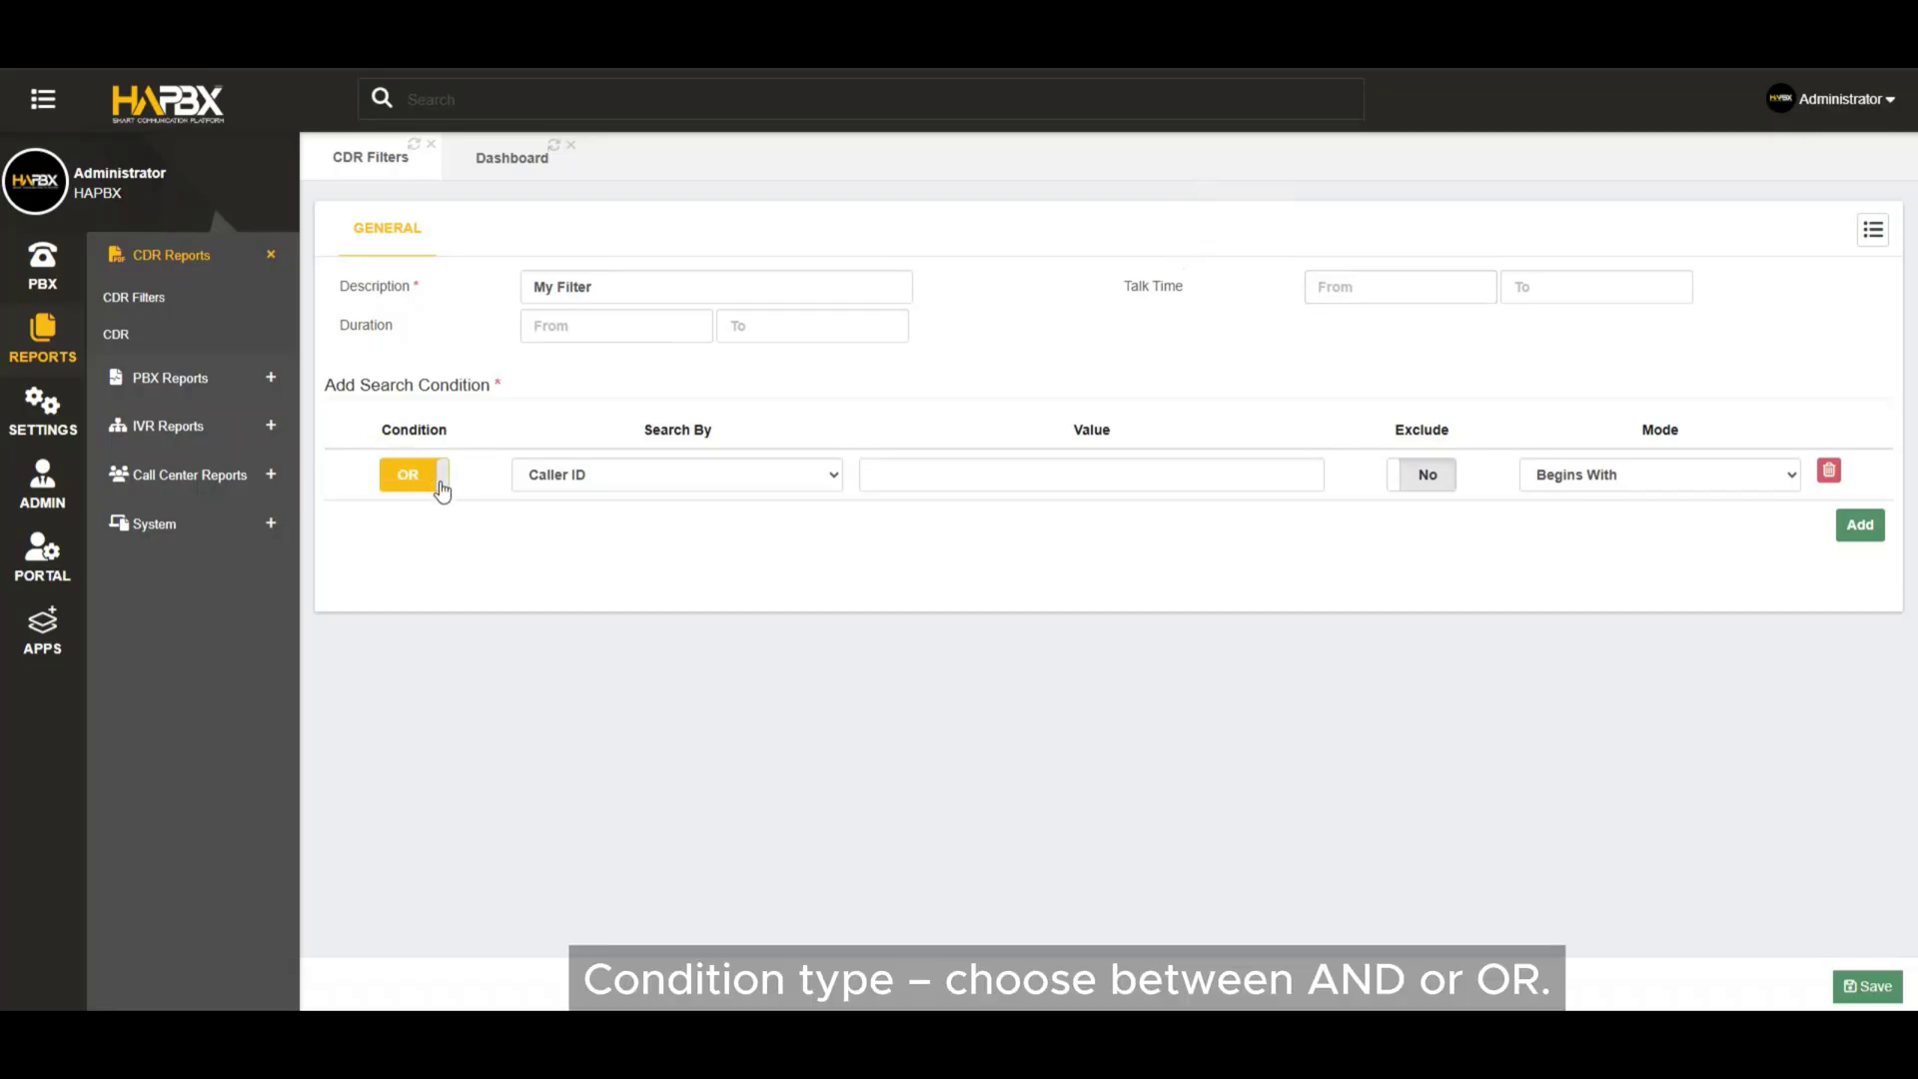
pyautogui.click(441, 488)
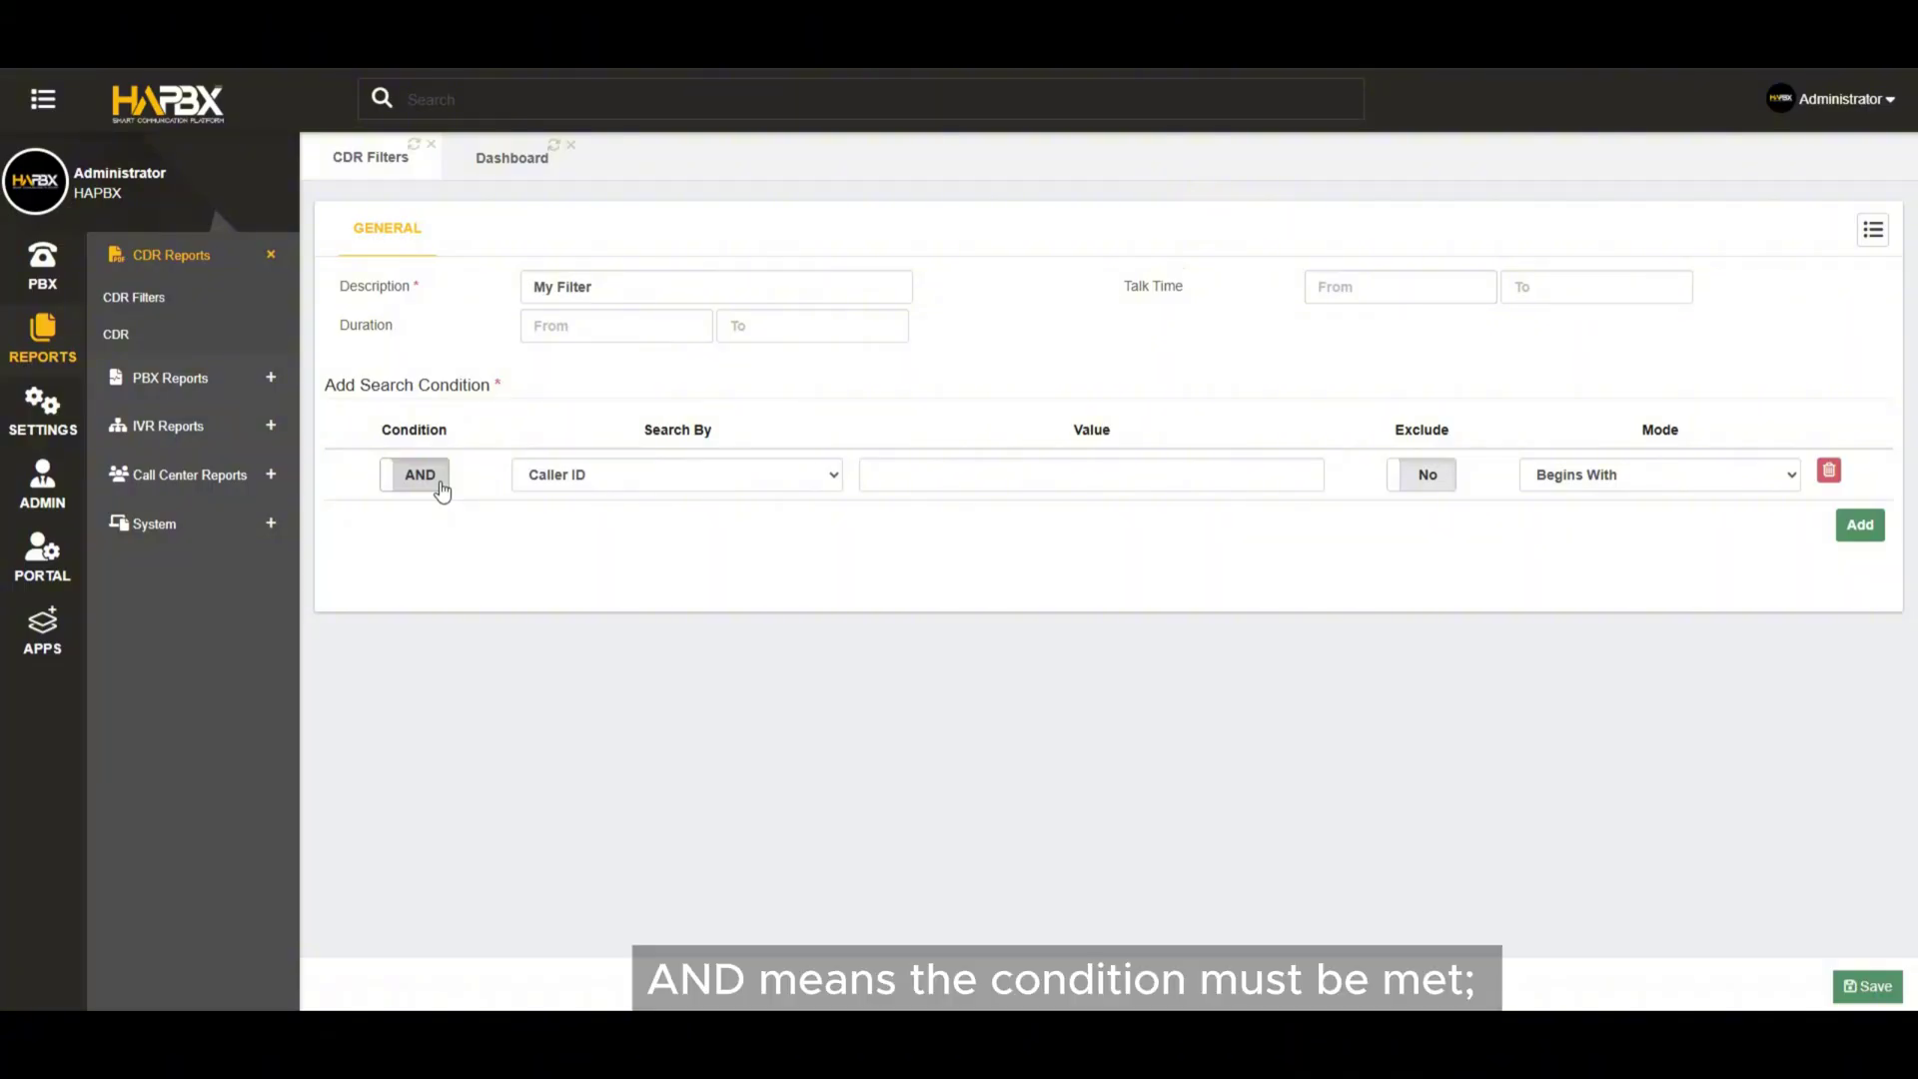
pyautogui.click(441, 488)
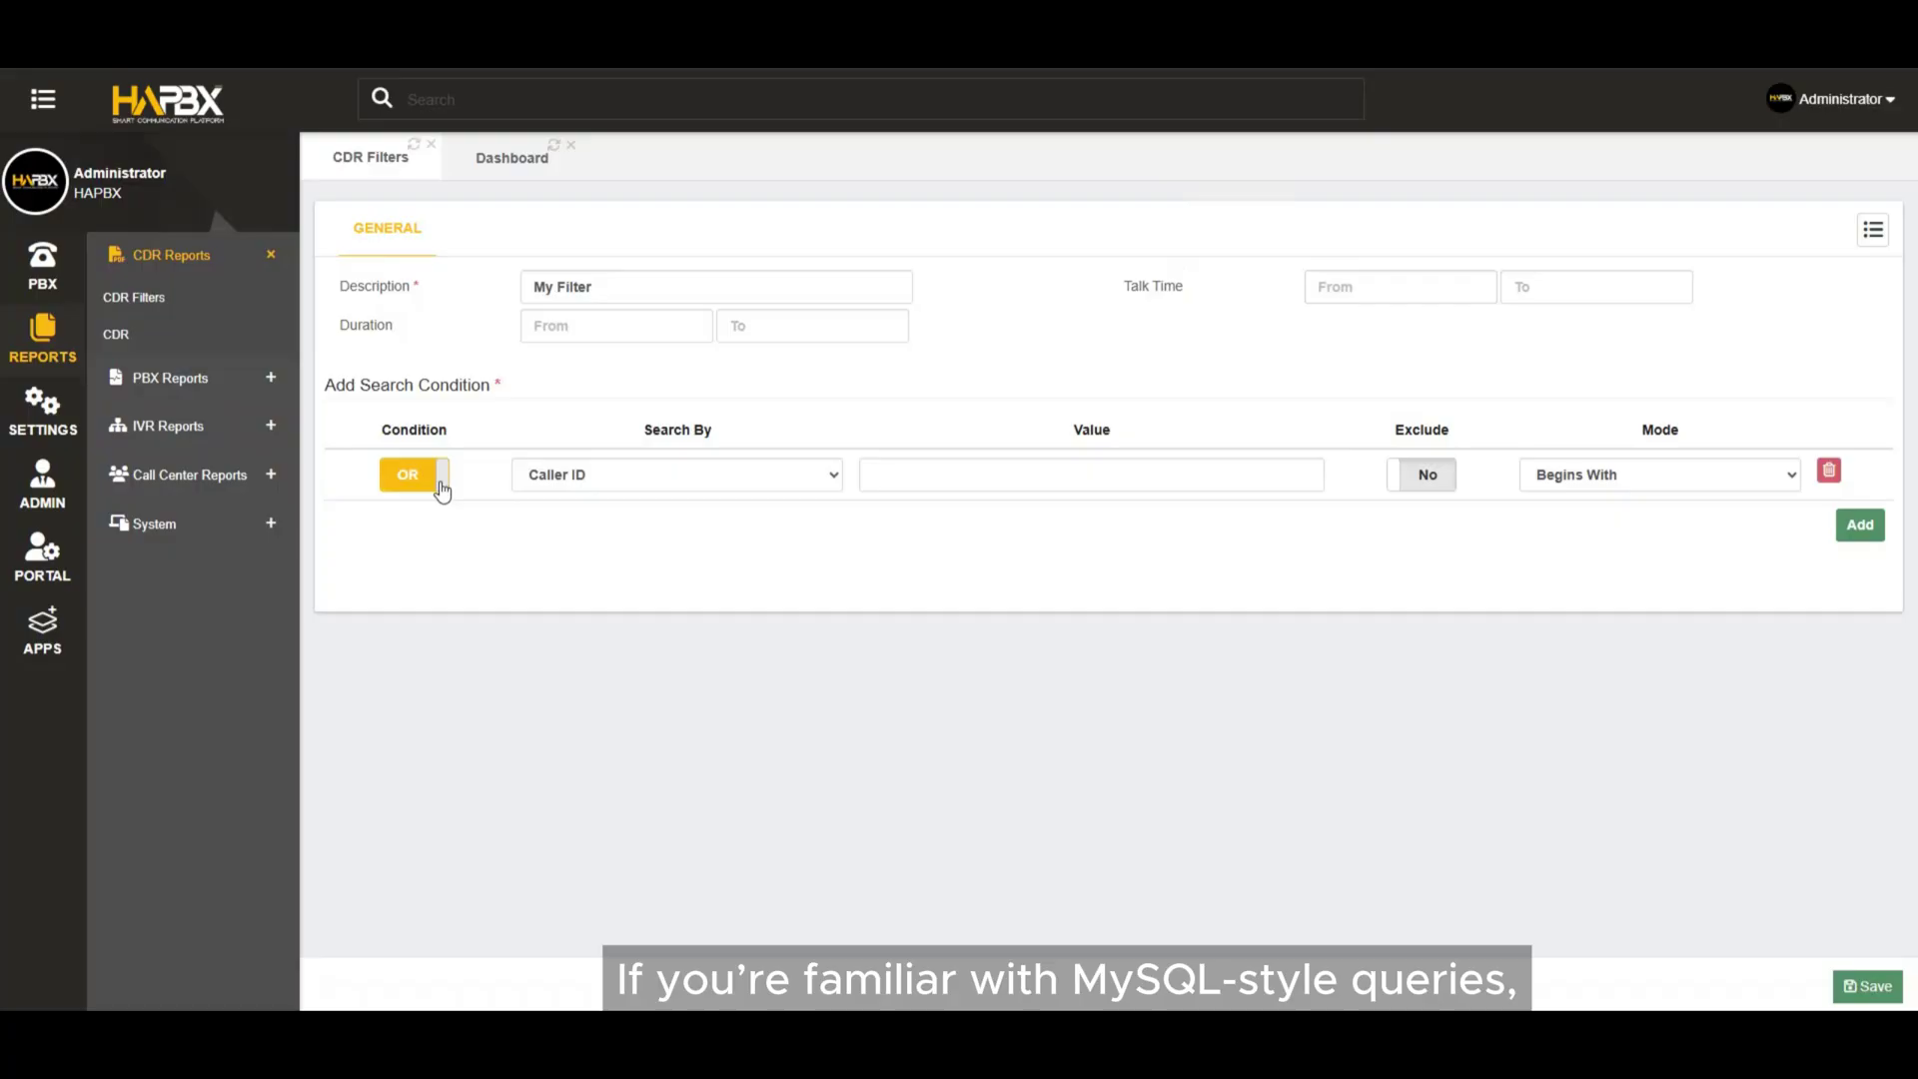
pyautogui.click(442, 488)
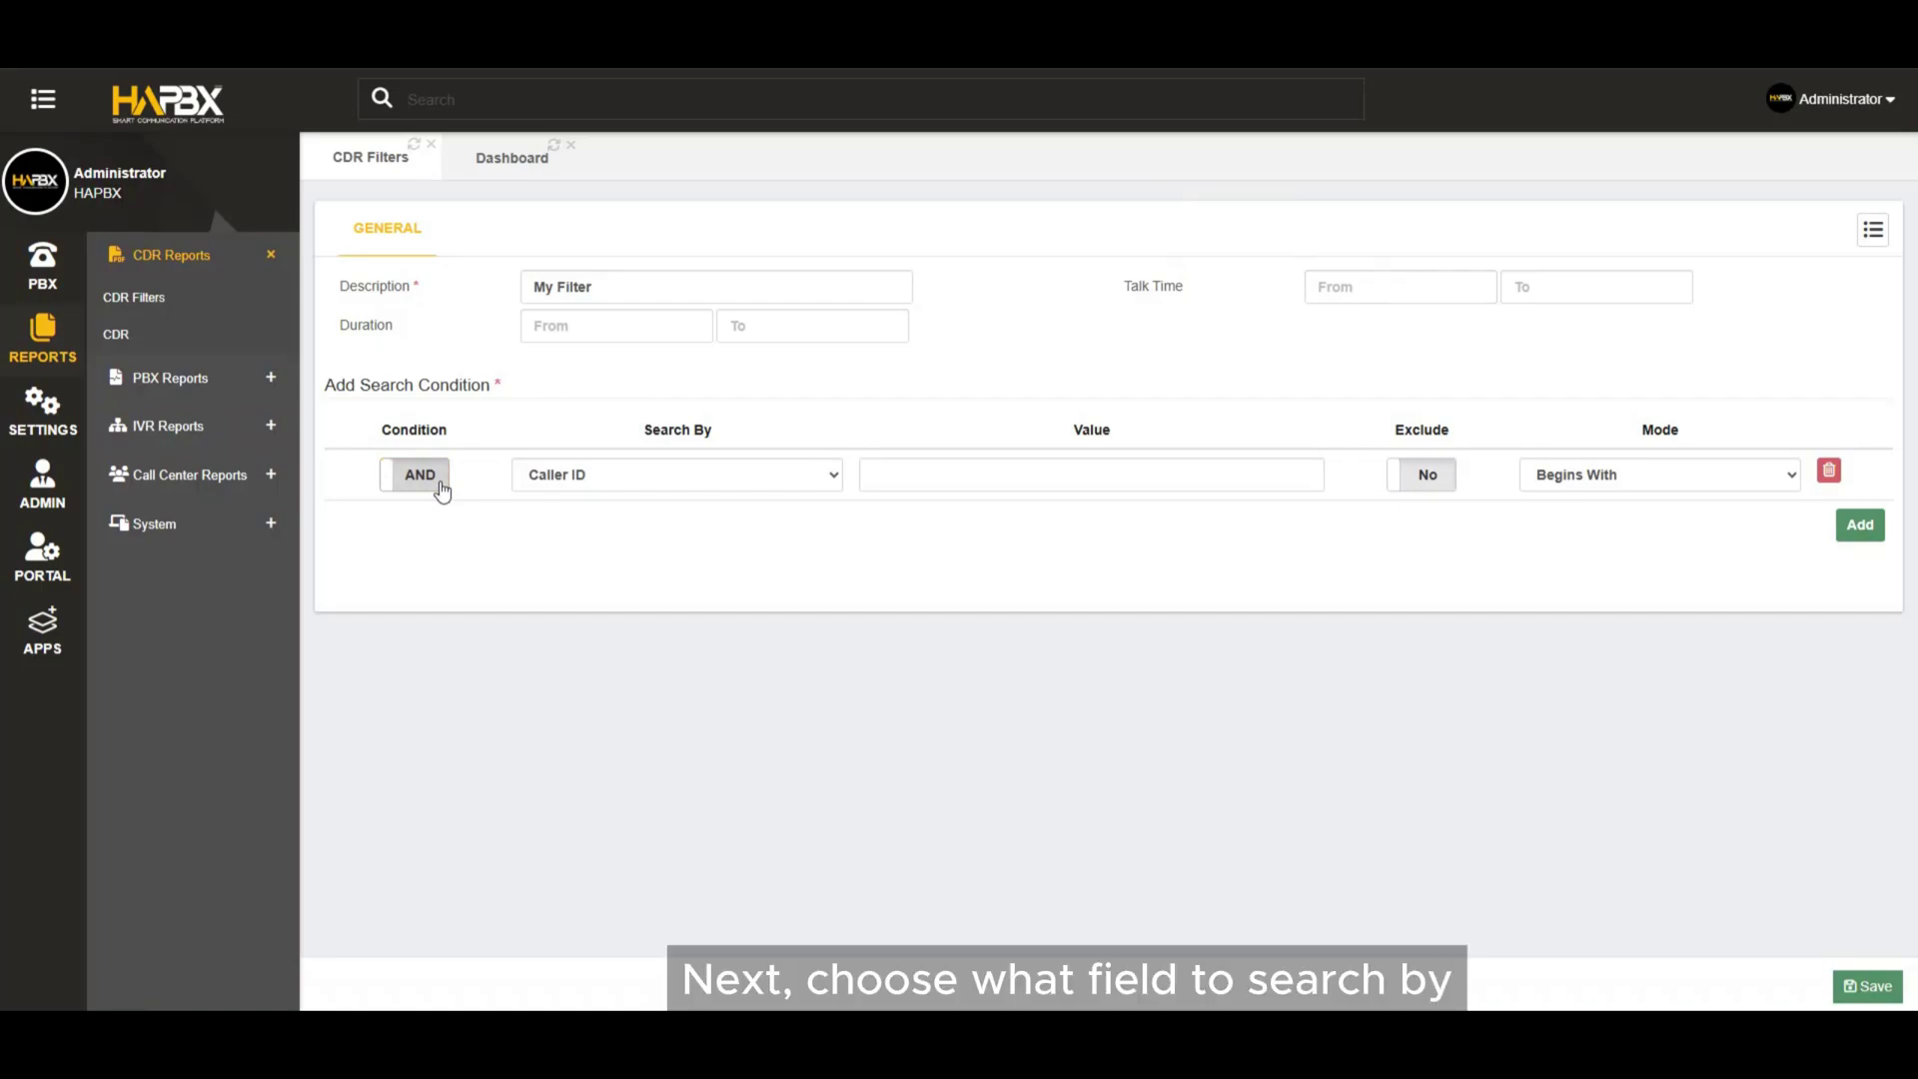
pyautogui.click(560, 474)
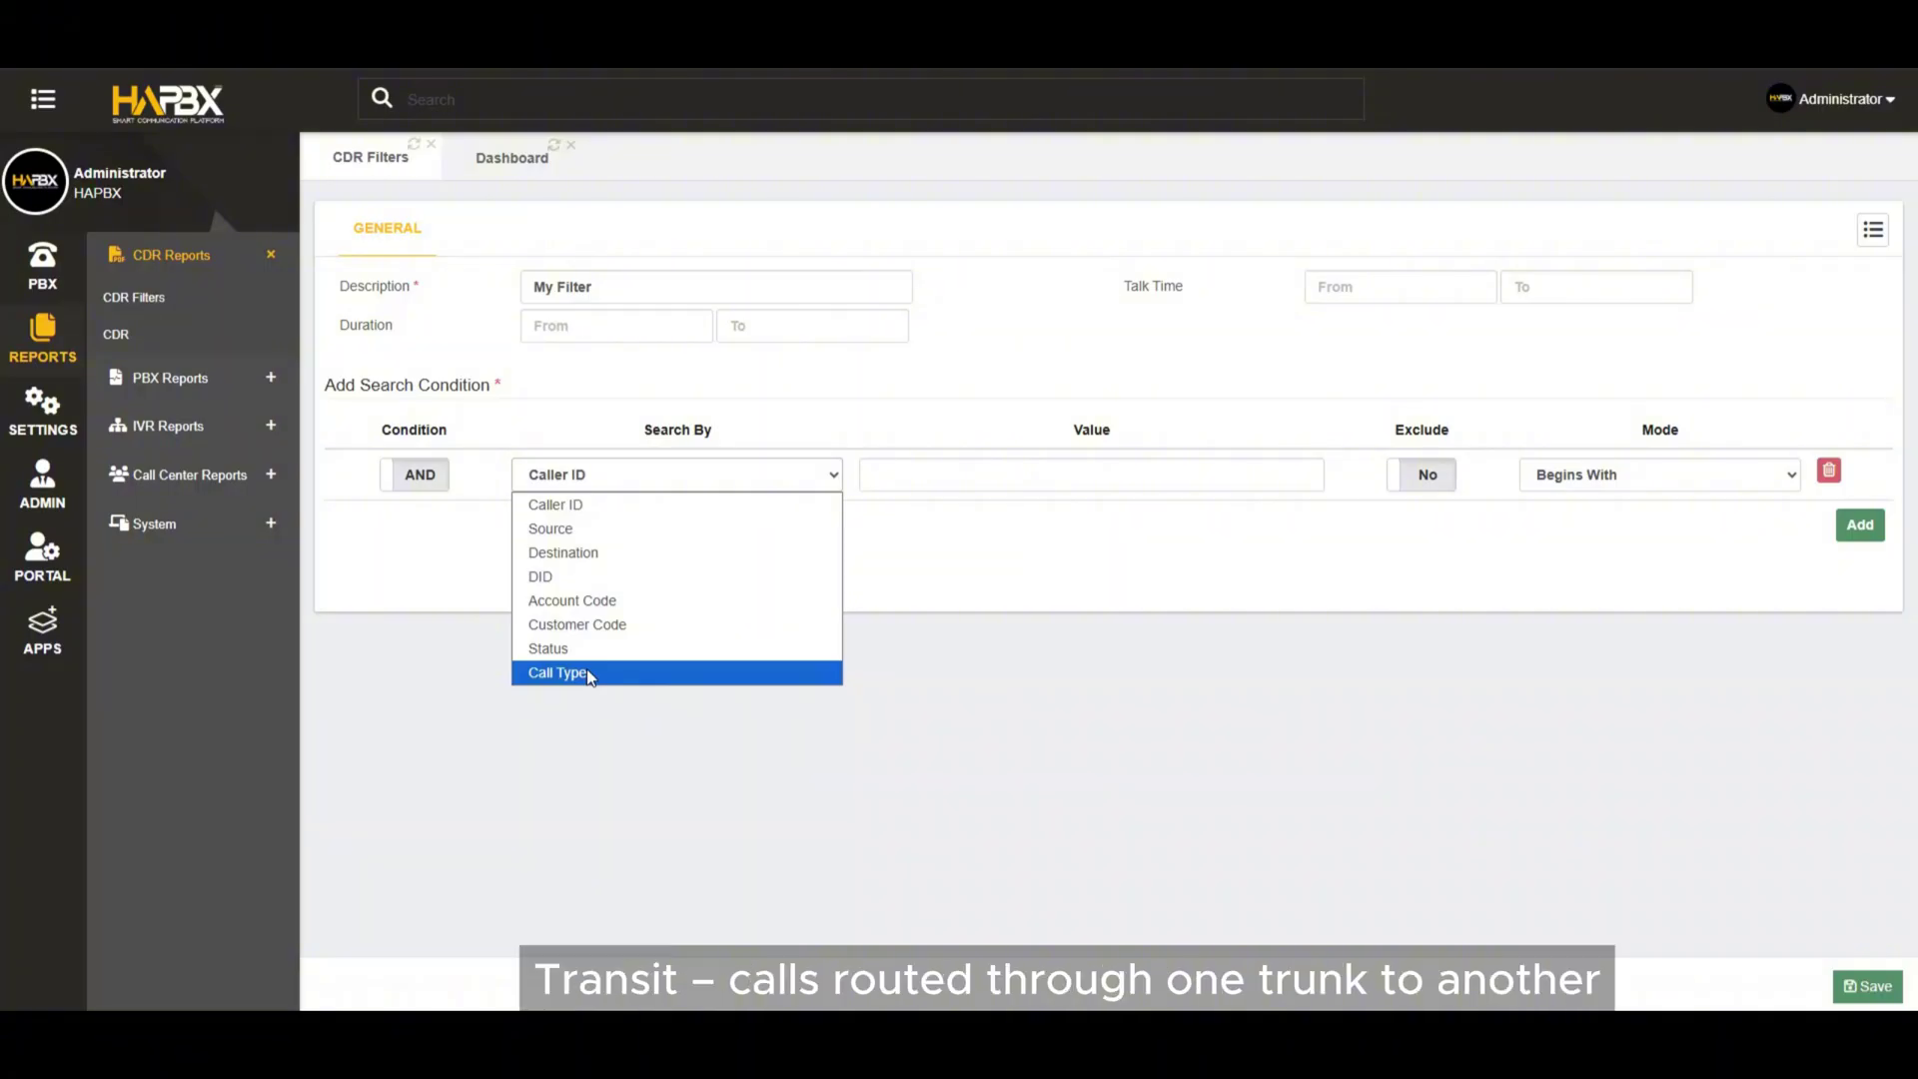
# Keep Caller ID as the field, enter 20 as the value, and leave Exclude at No
pyautogui.click(945, 472)
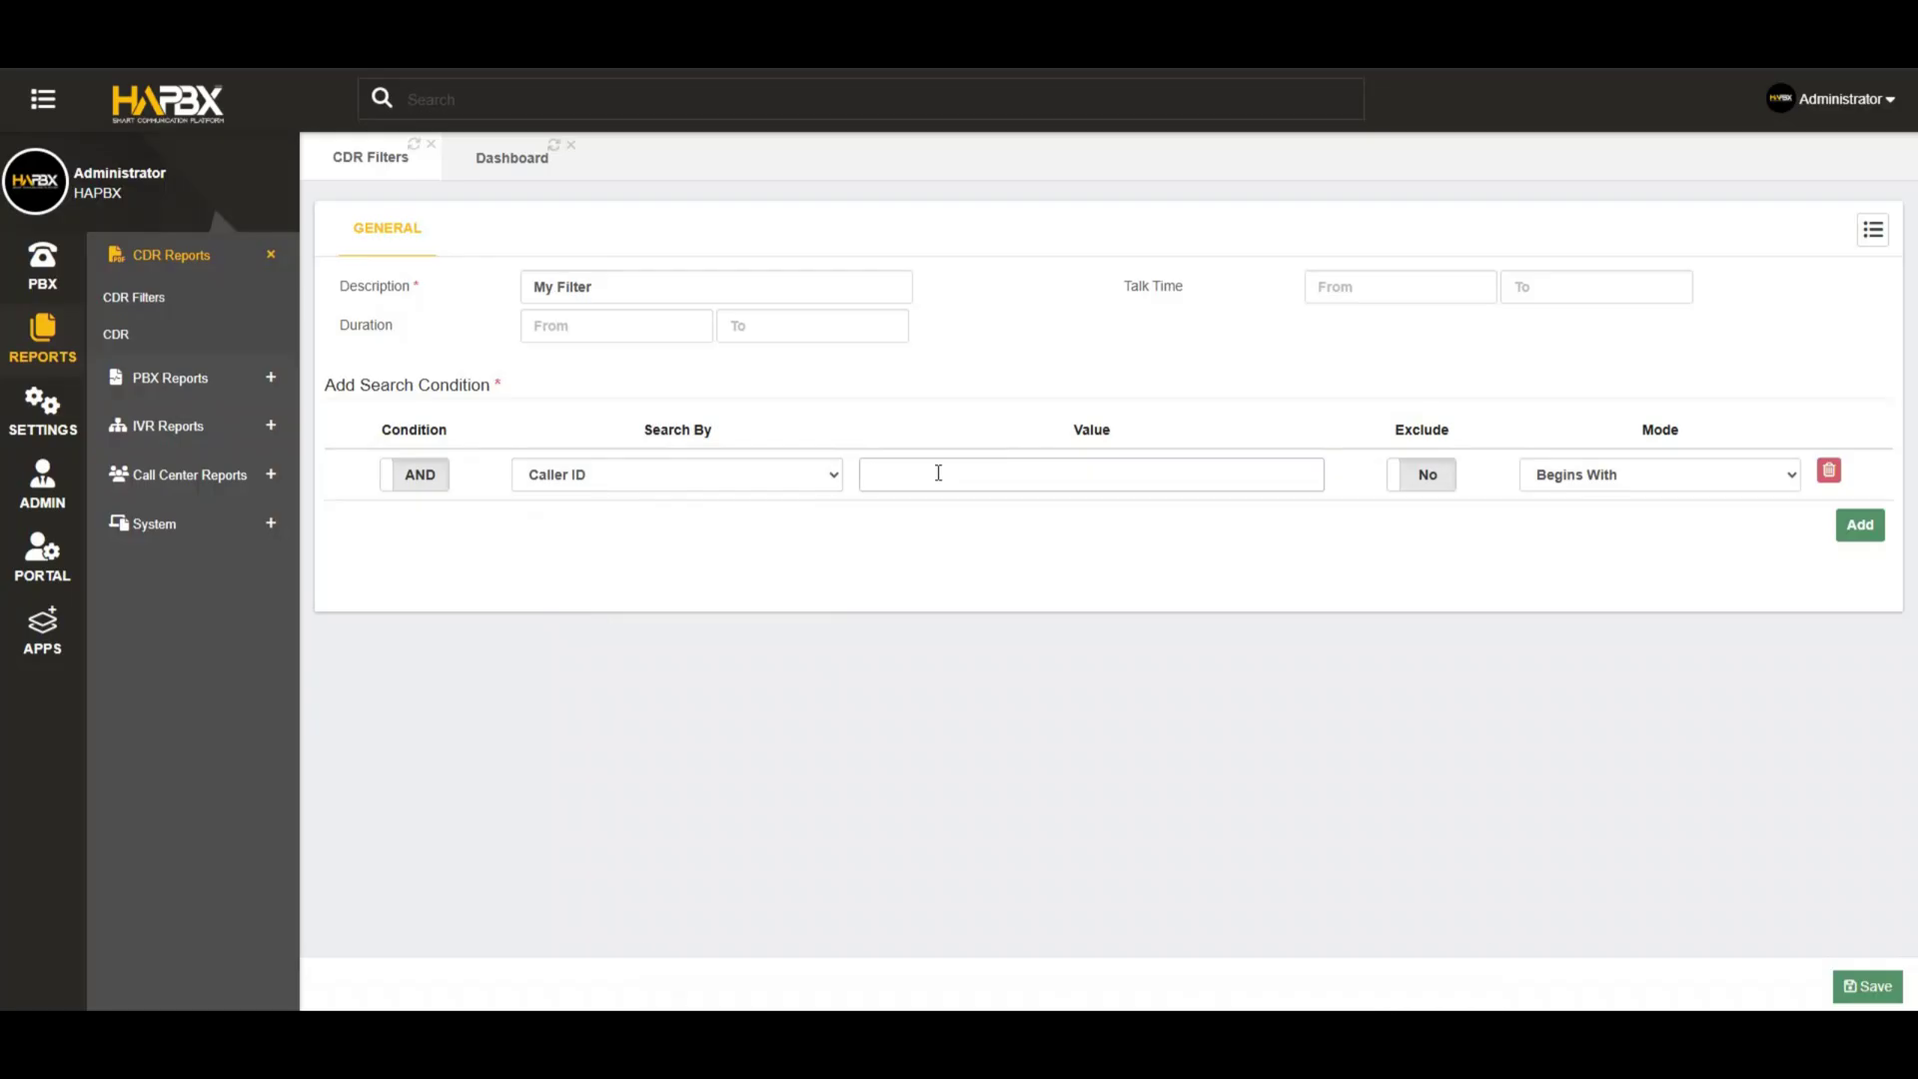
pyautogui.write('20')
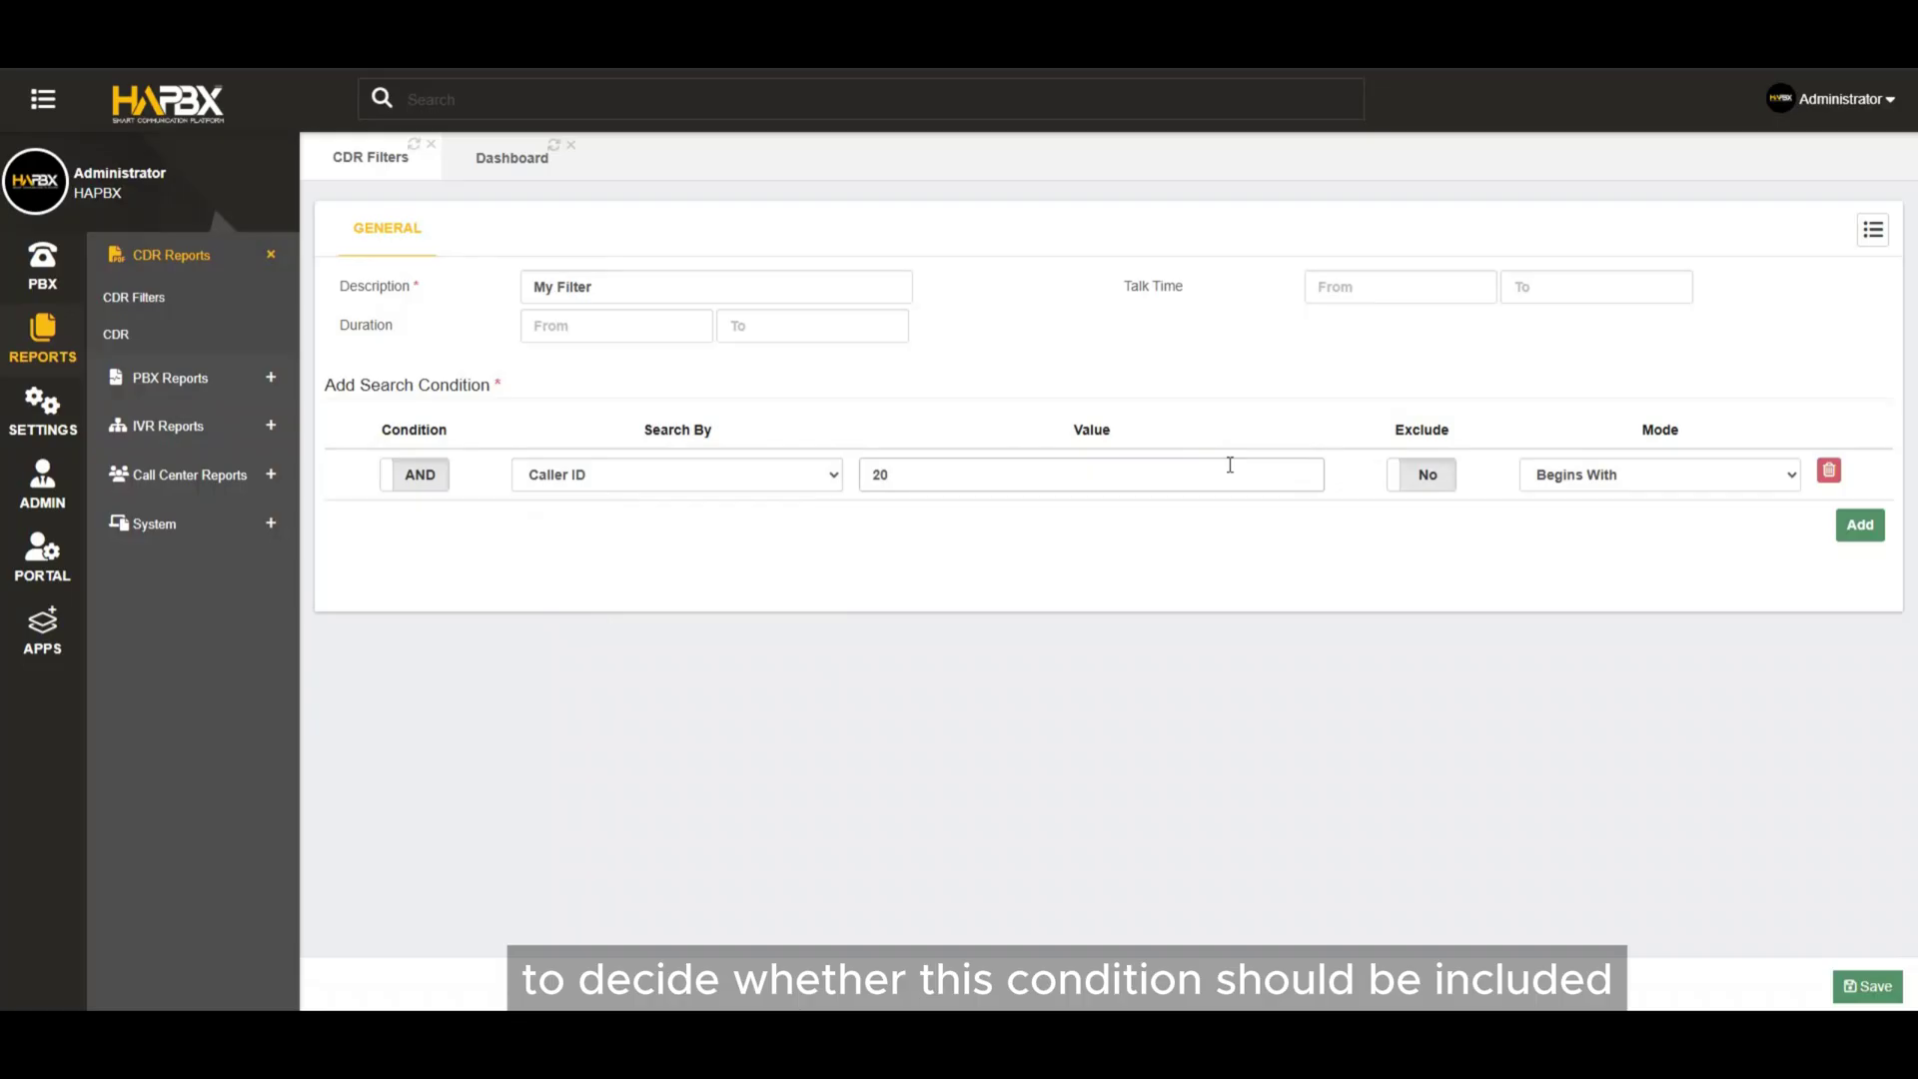
pyautogui.click(1449, 488)
pyautogui.click(1448, 489)
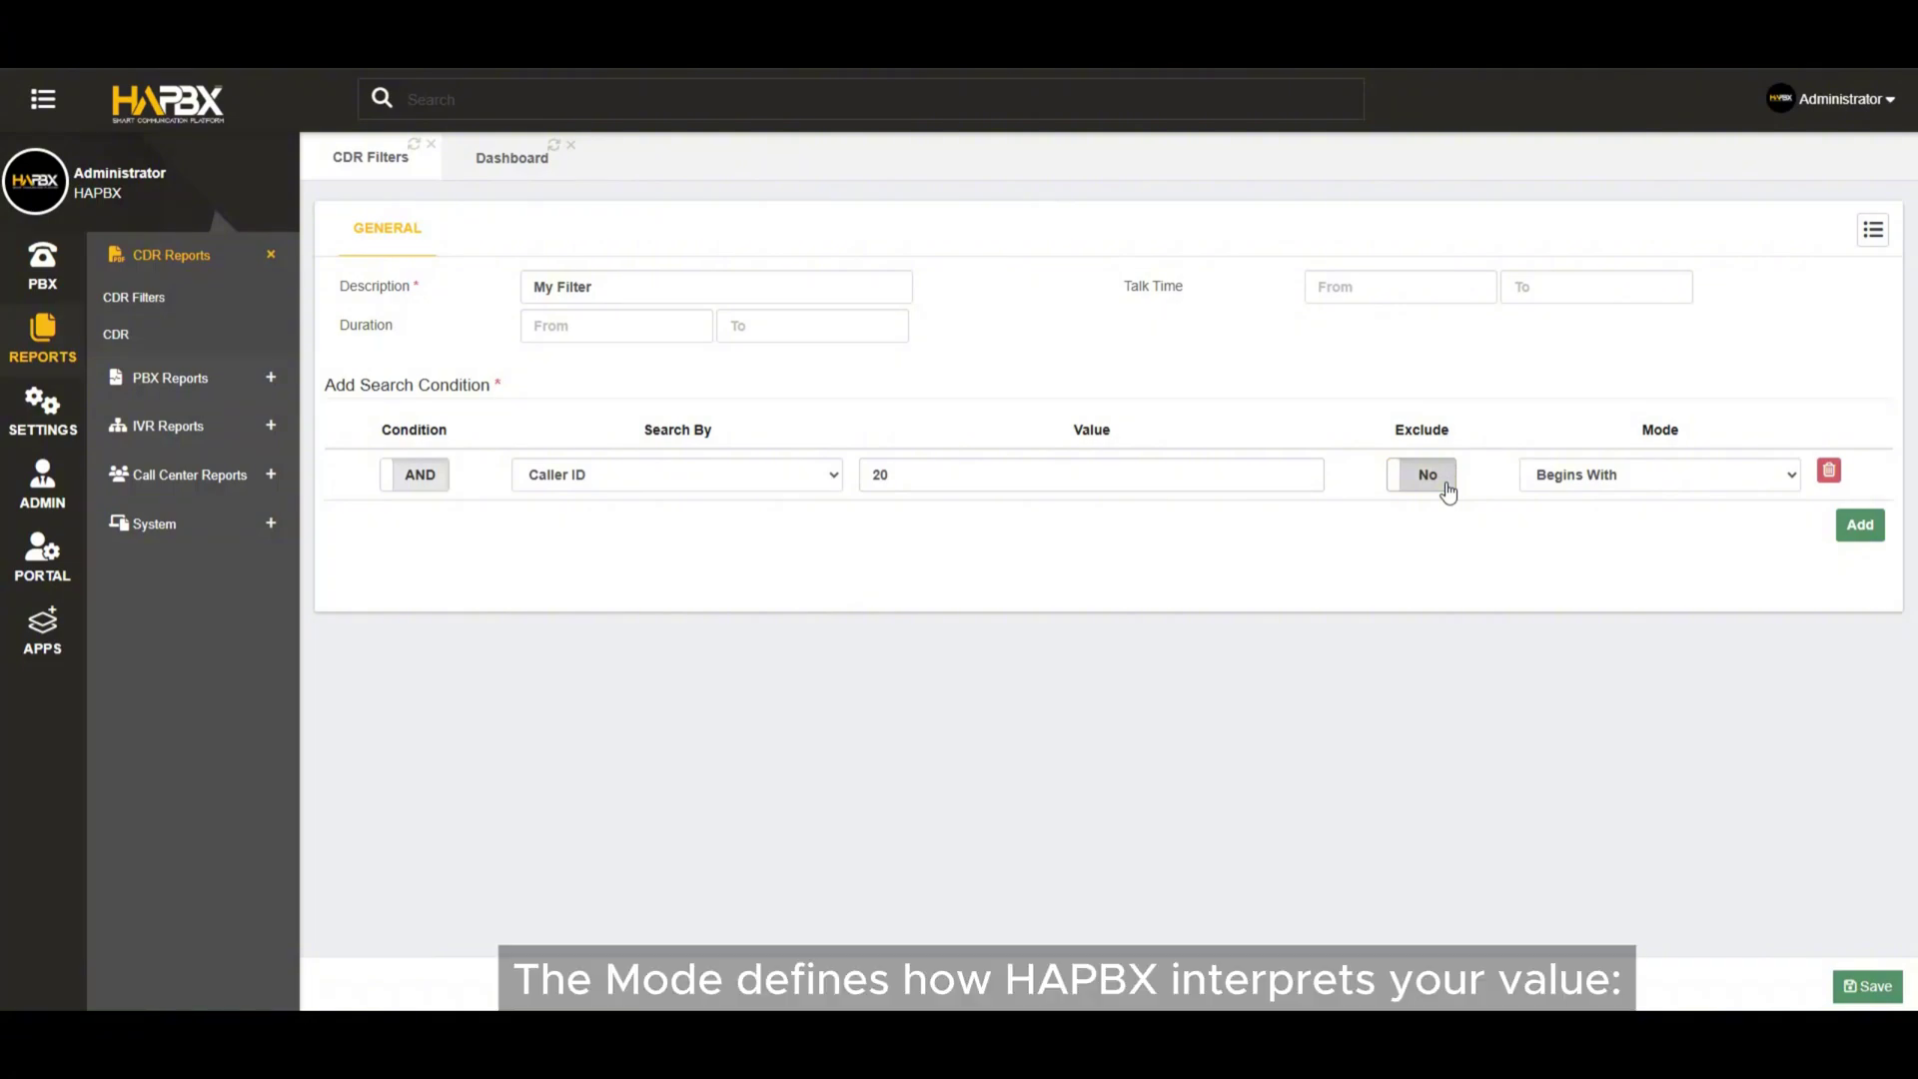
pyautogui.click(1578, 475)
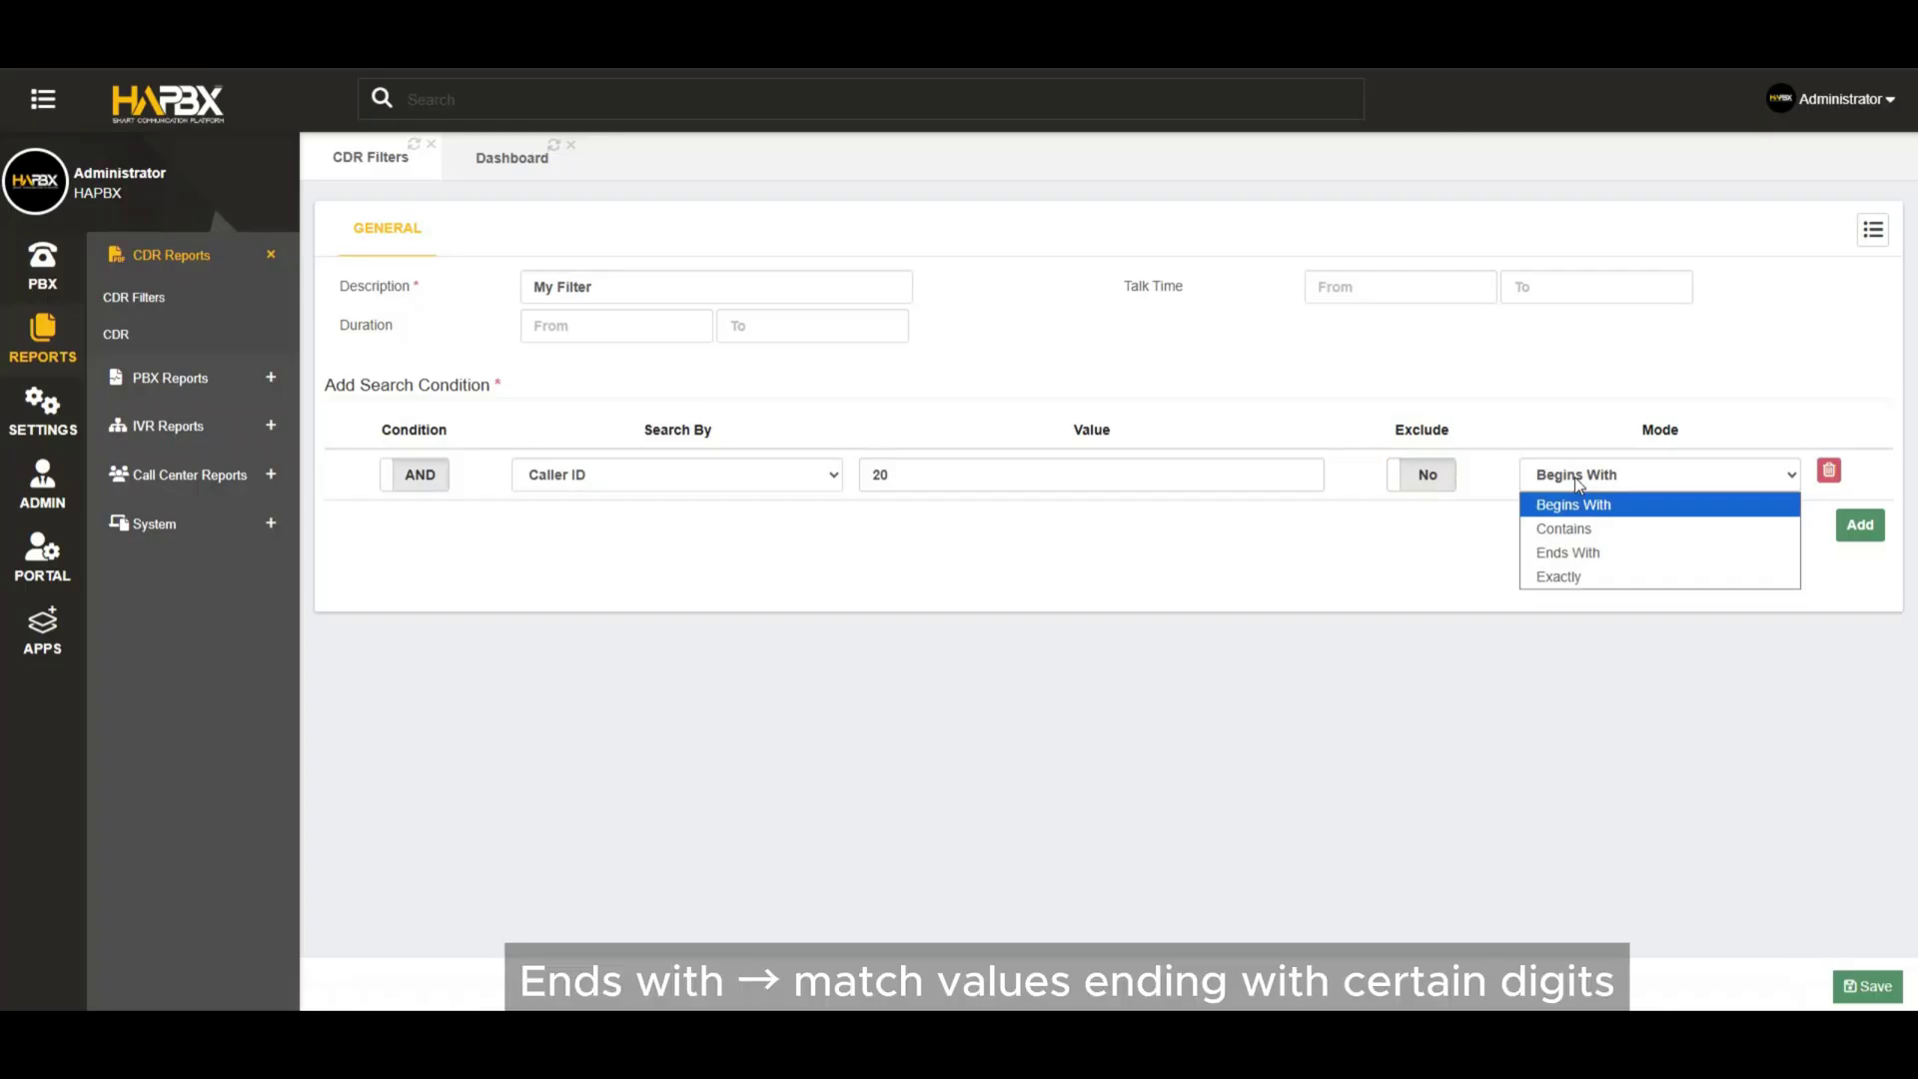
# Make the first condition Source matching exactly 2000, removing the extra trial rows
pyautogui.click(1558, 576)
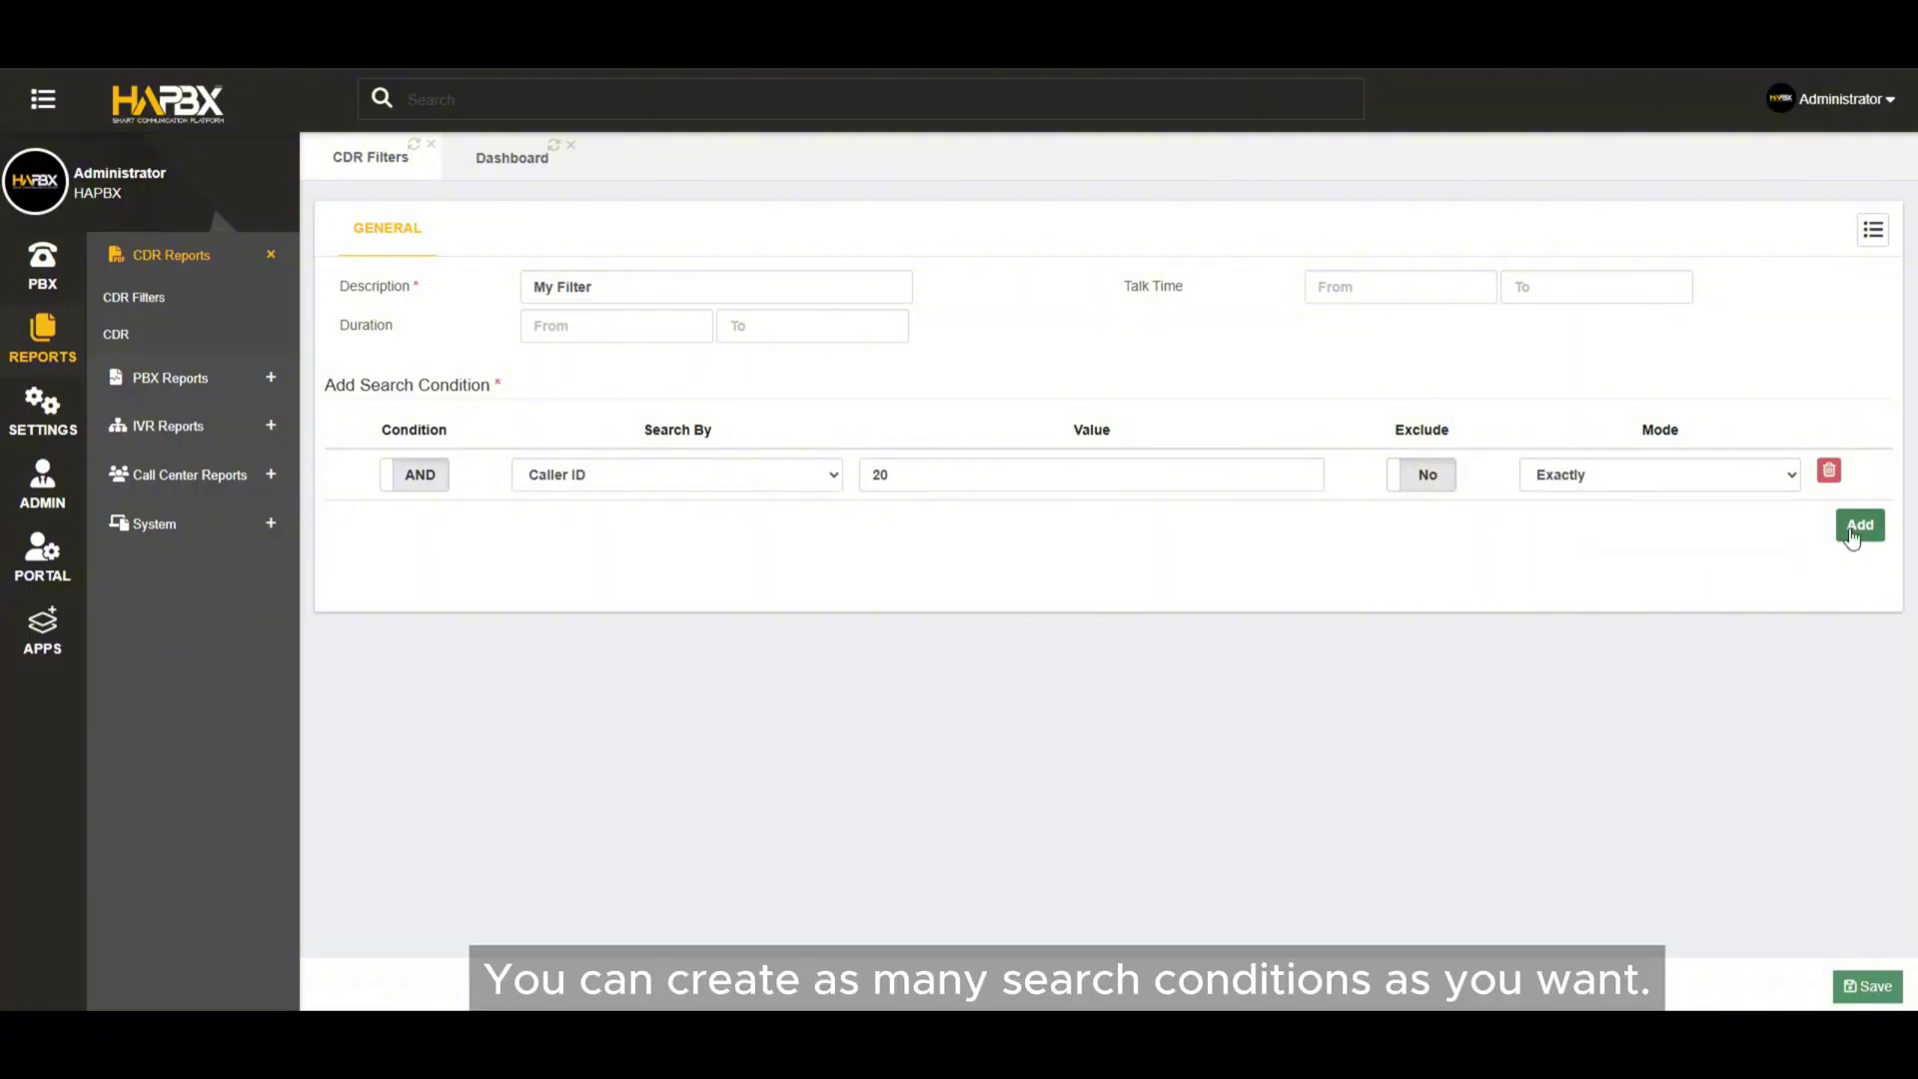
pyautogui.click(1853, 529)
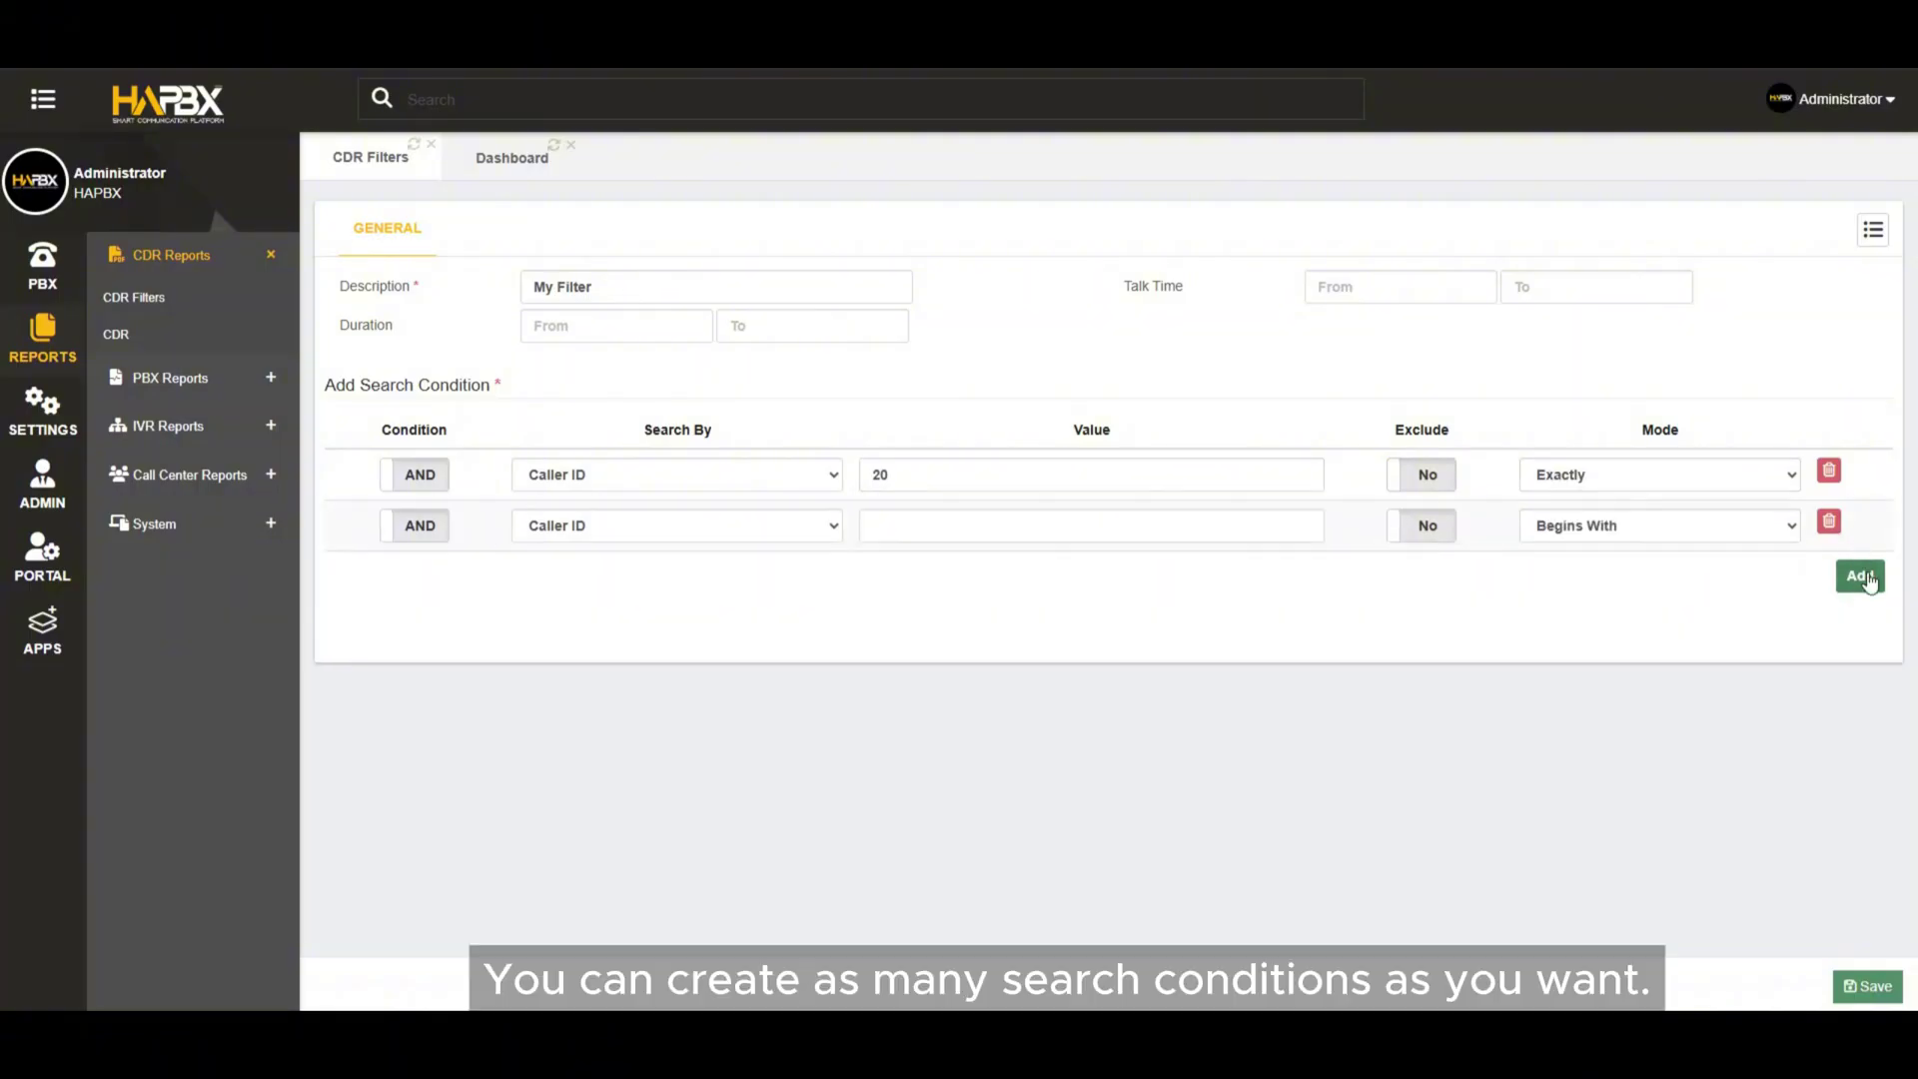
pyautogui.click(1860, 576)
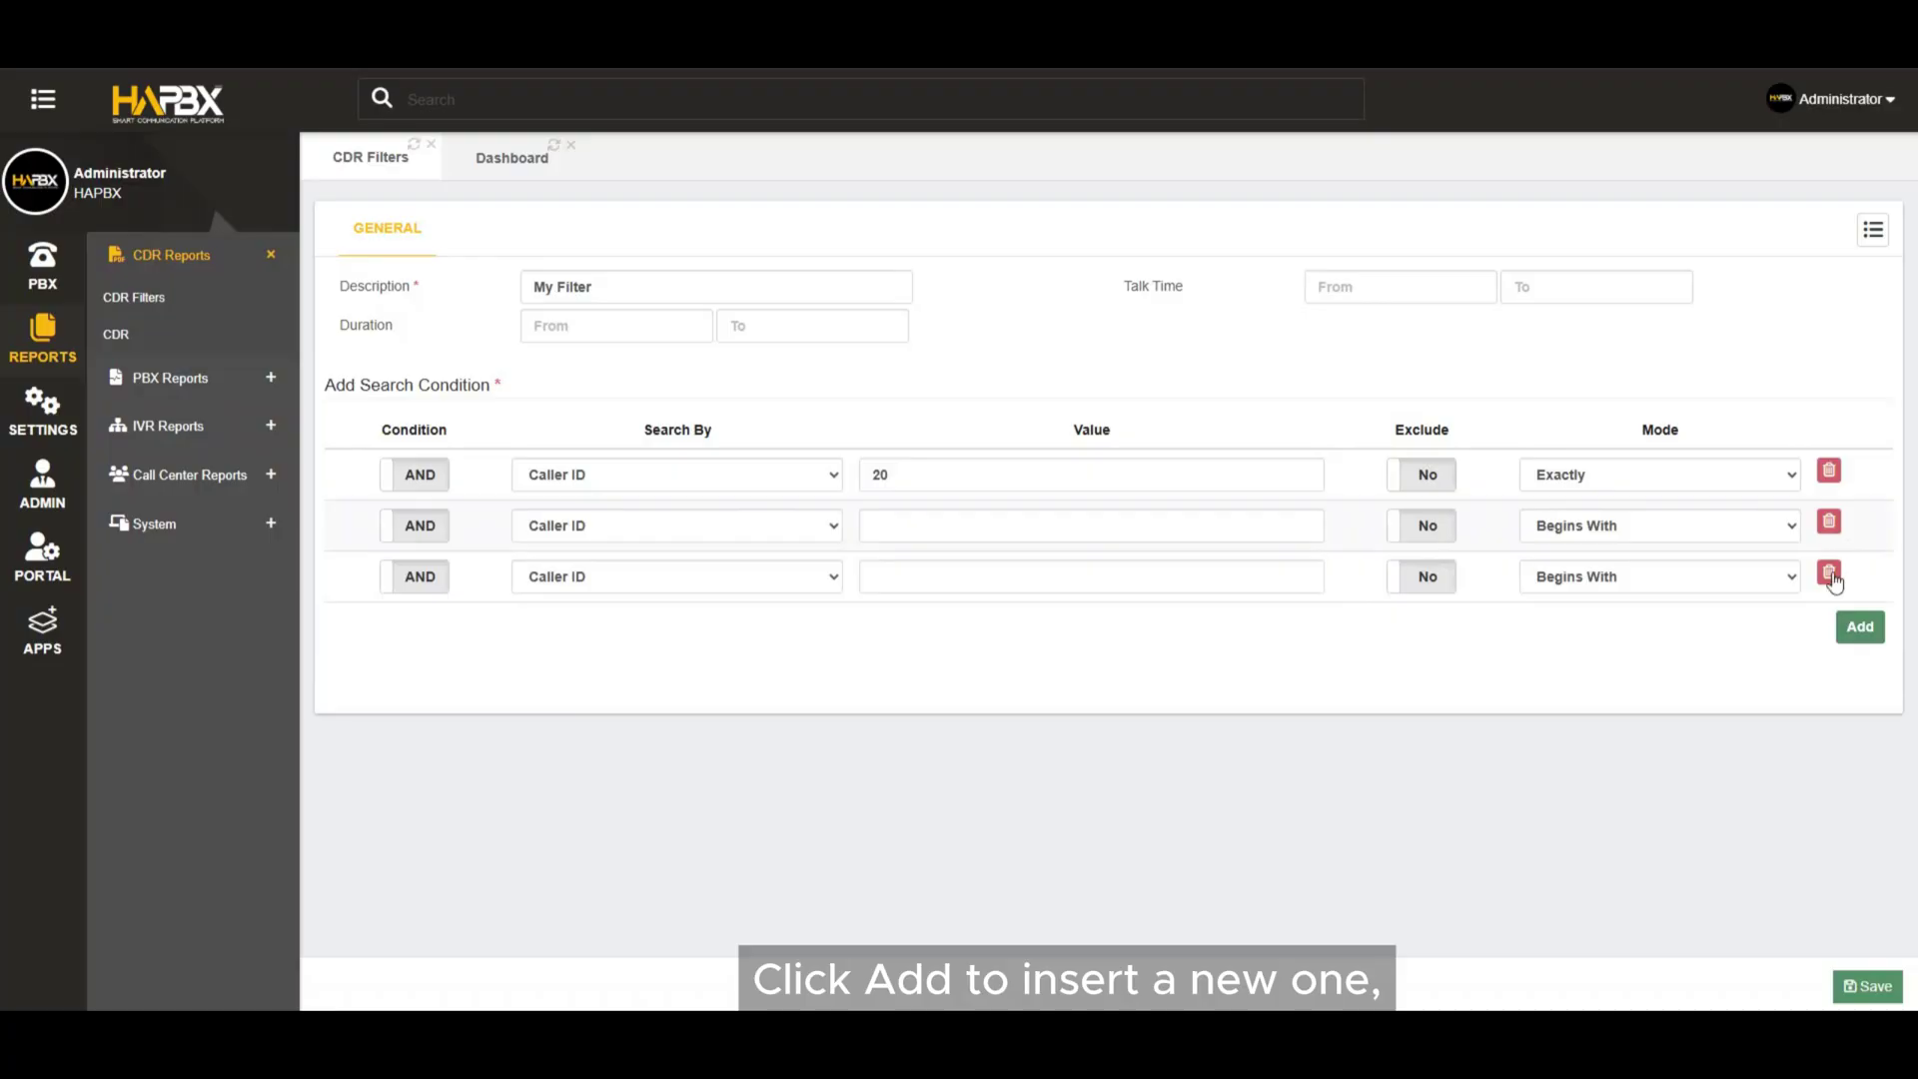
pyautogui.click(1829, 572)
pyautogui.click(1826, 527)
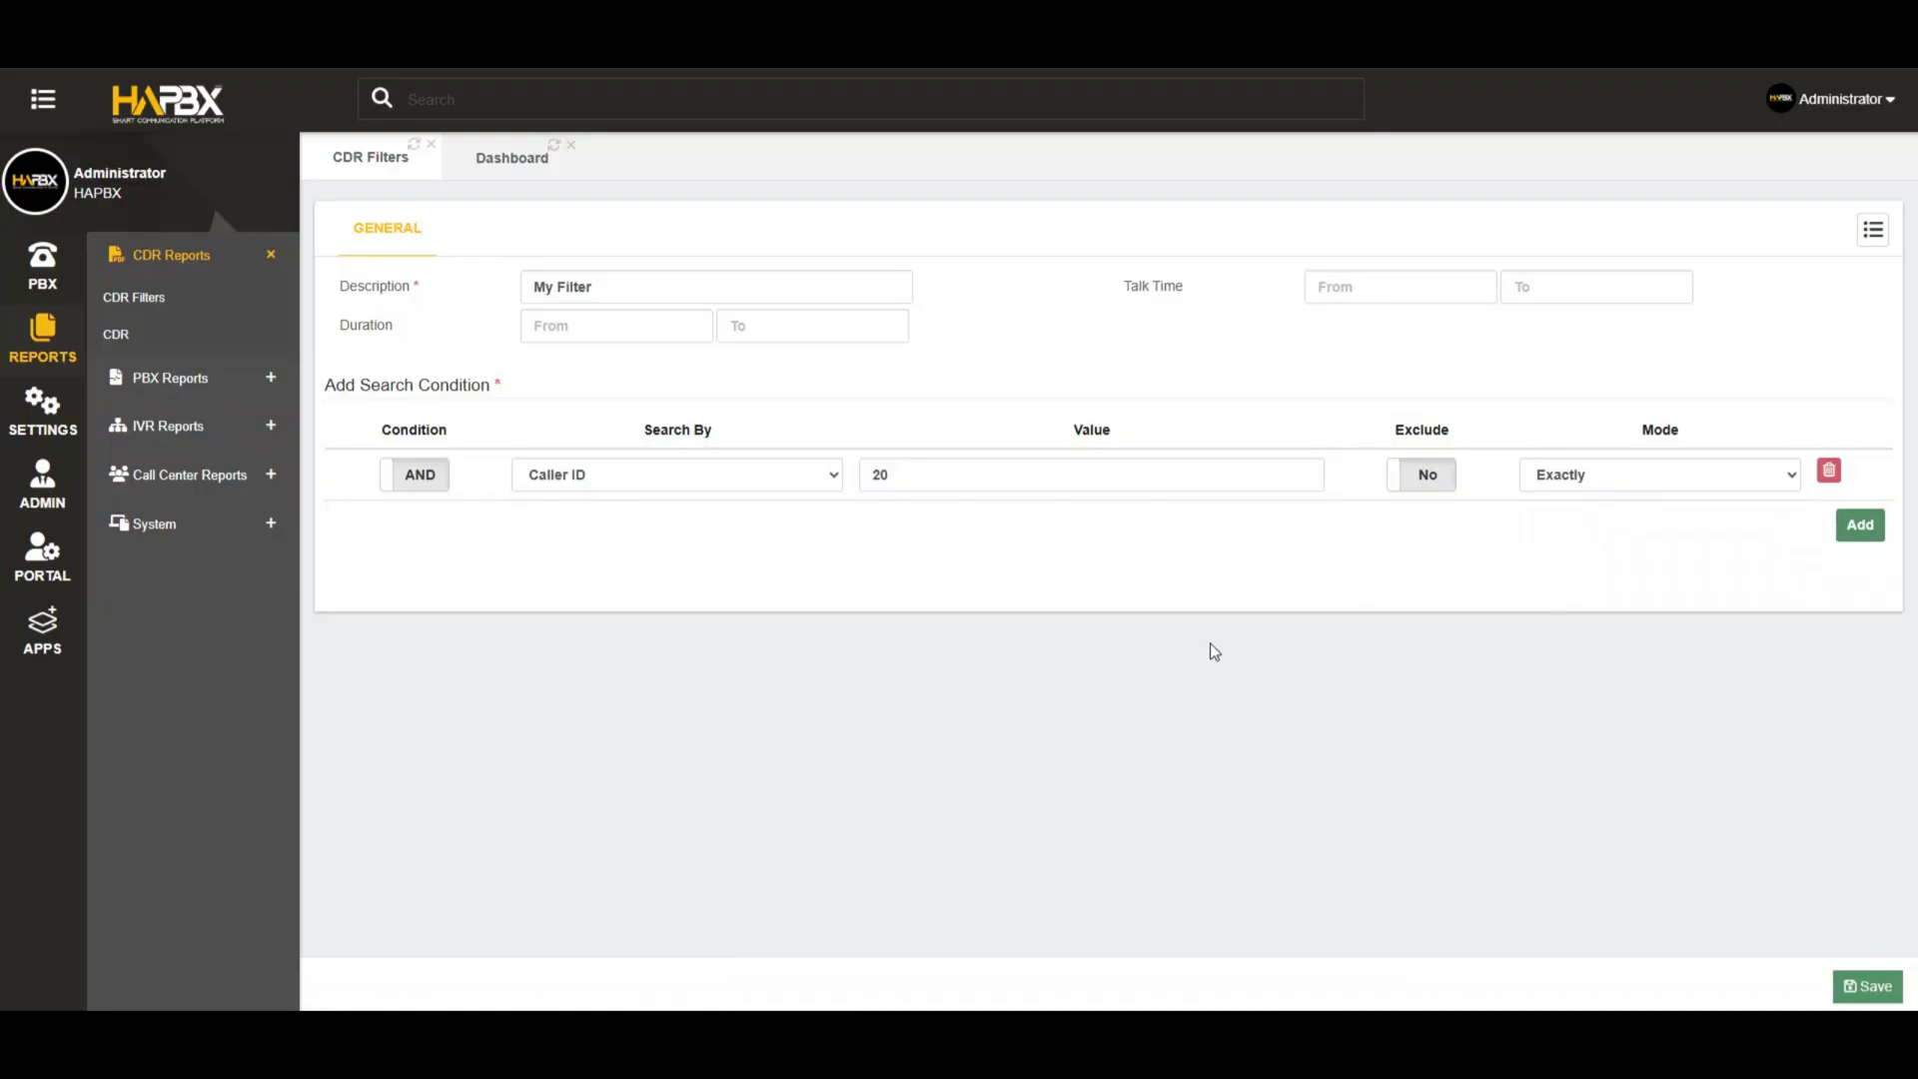
pyautogui.click(831, 477)
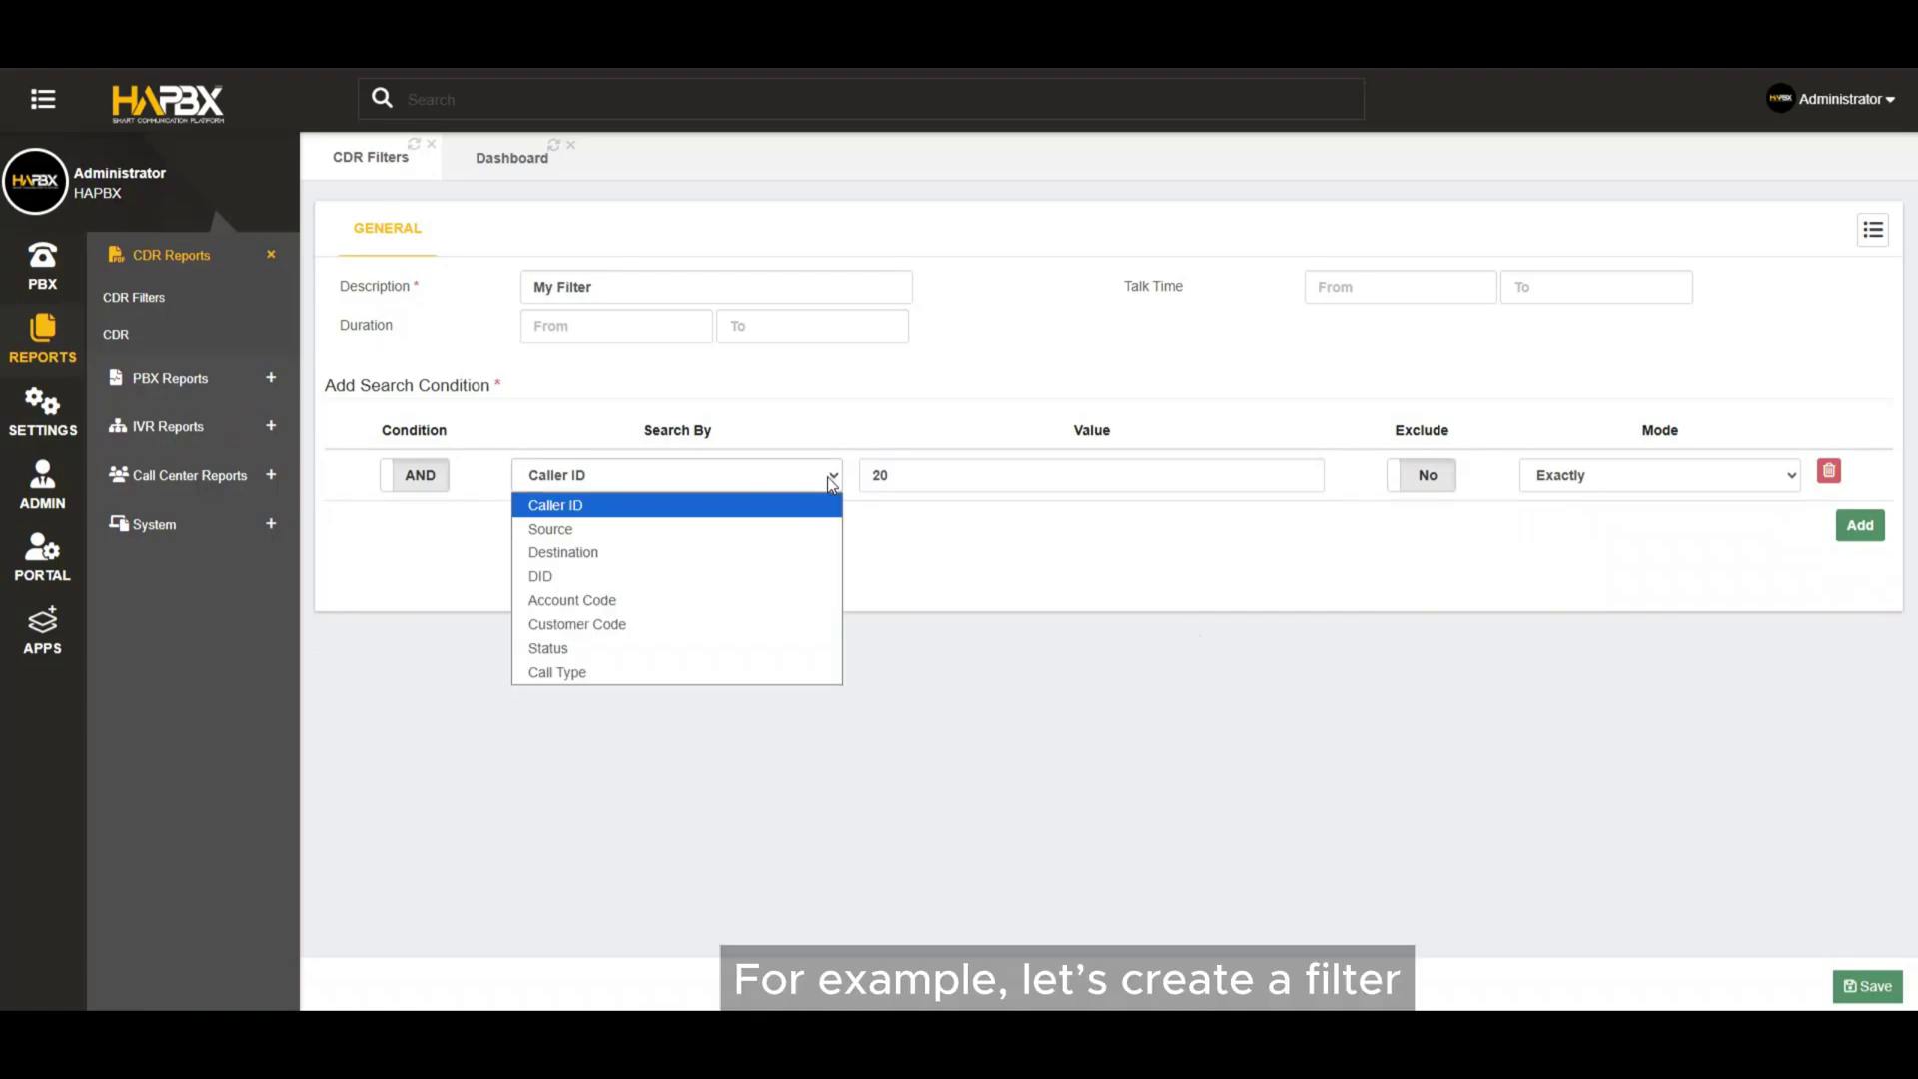
pyautogui.click(551, 528)
pyautogui.write('2000')
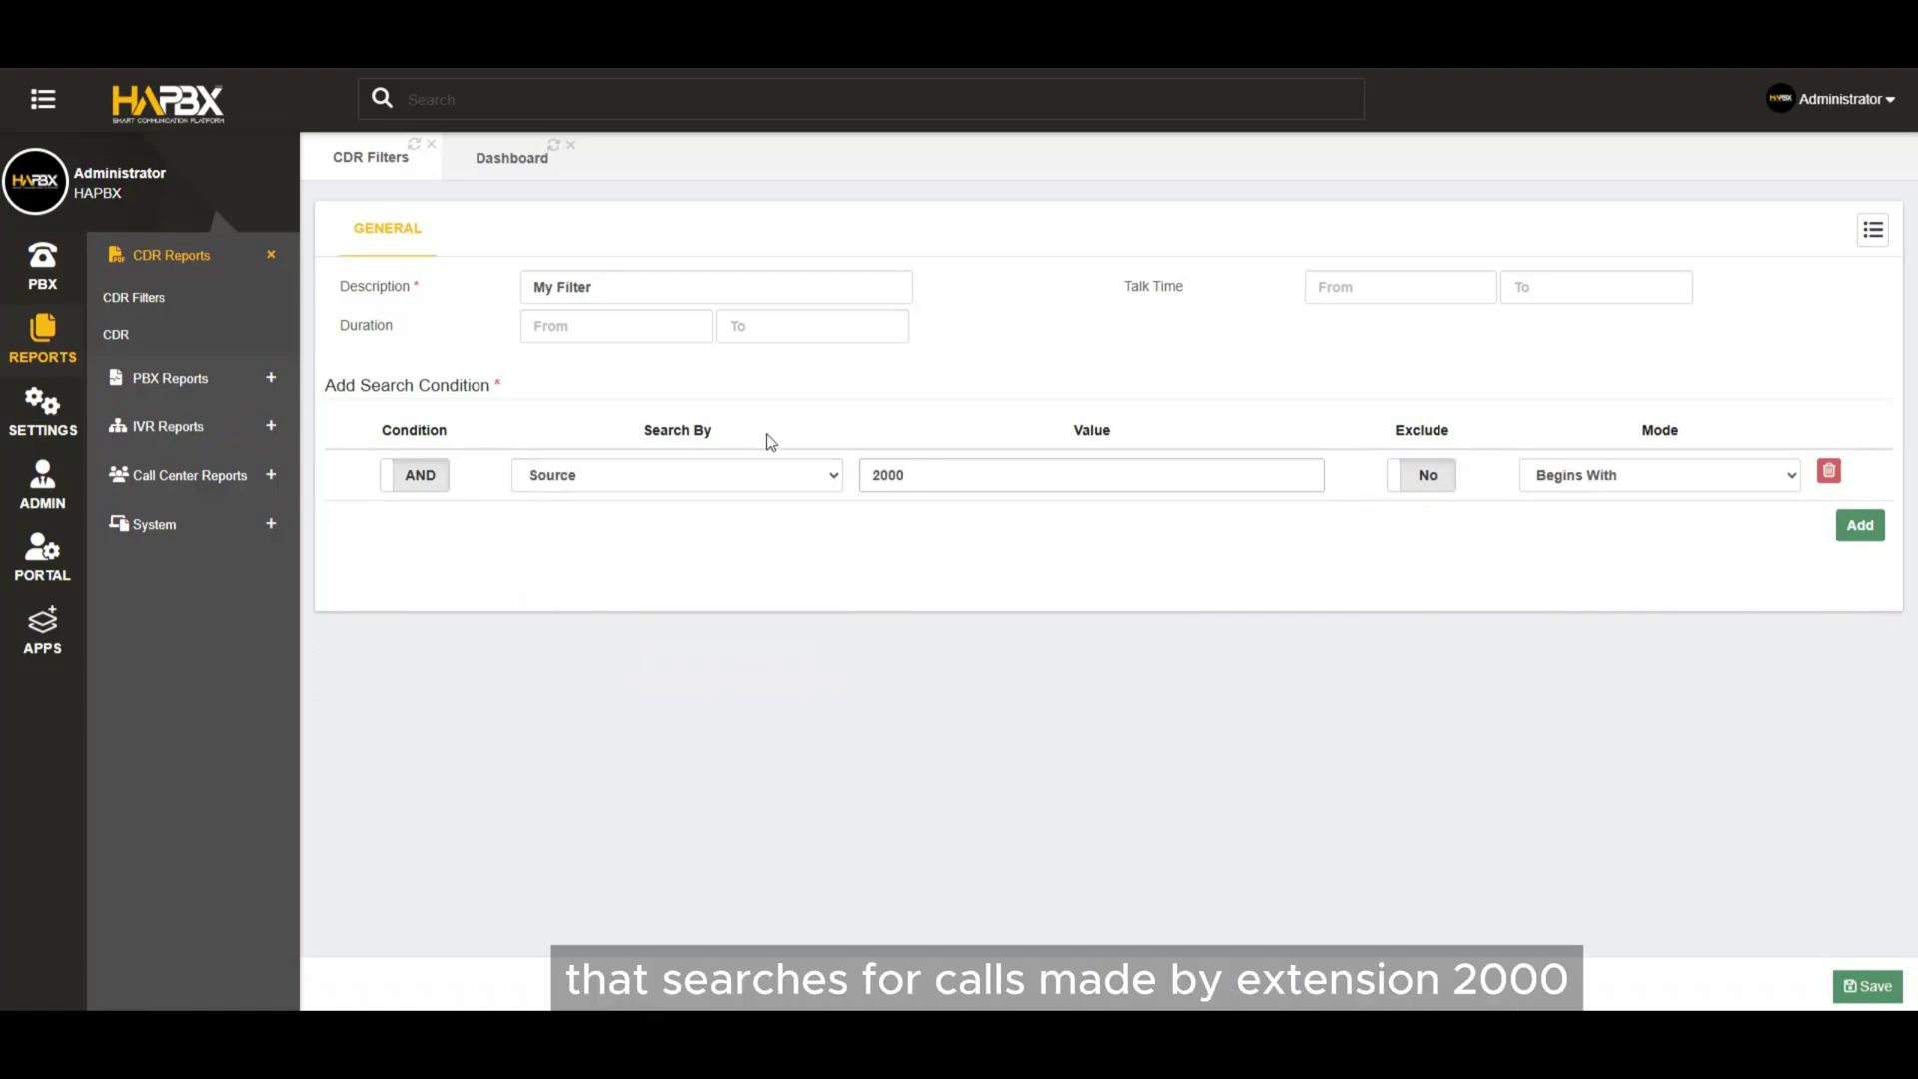
pyautogui.click(1608, 474)
pyautogui.click(1718, 567)
# Add a second condition: Destination begins with 20
pyautogui.click(1860, 525)
pyautogui.click(828, 527)
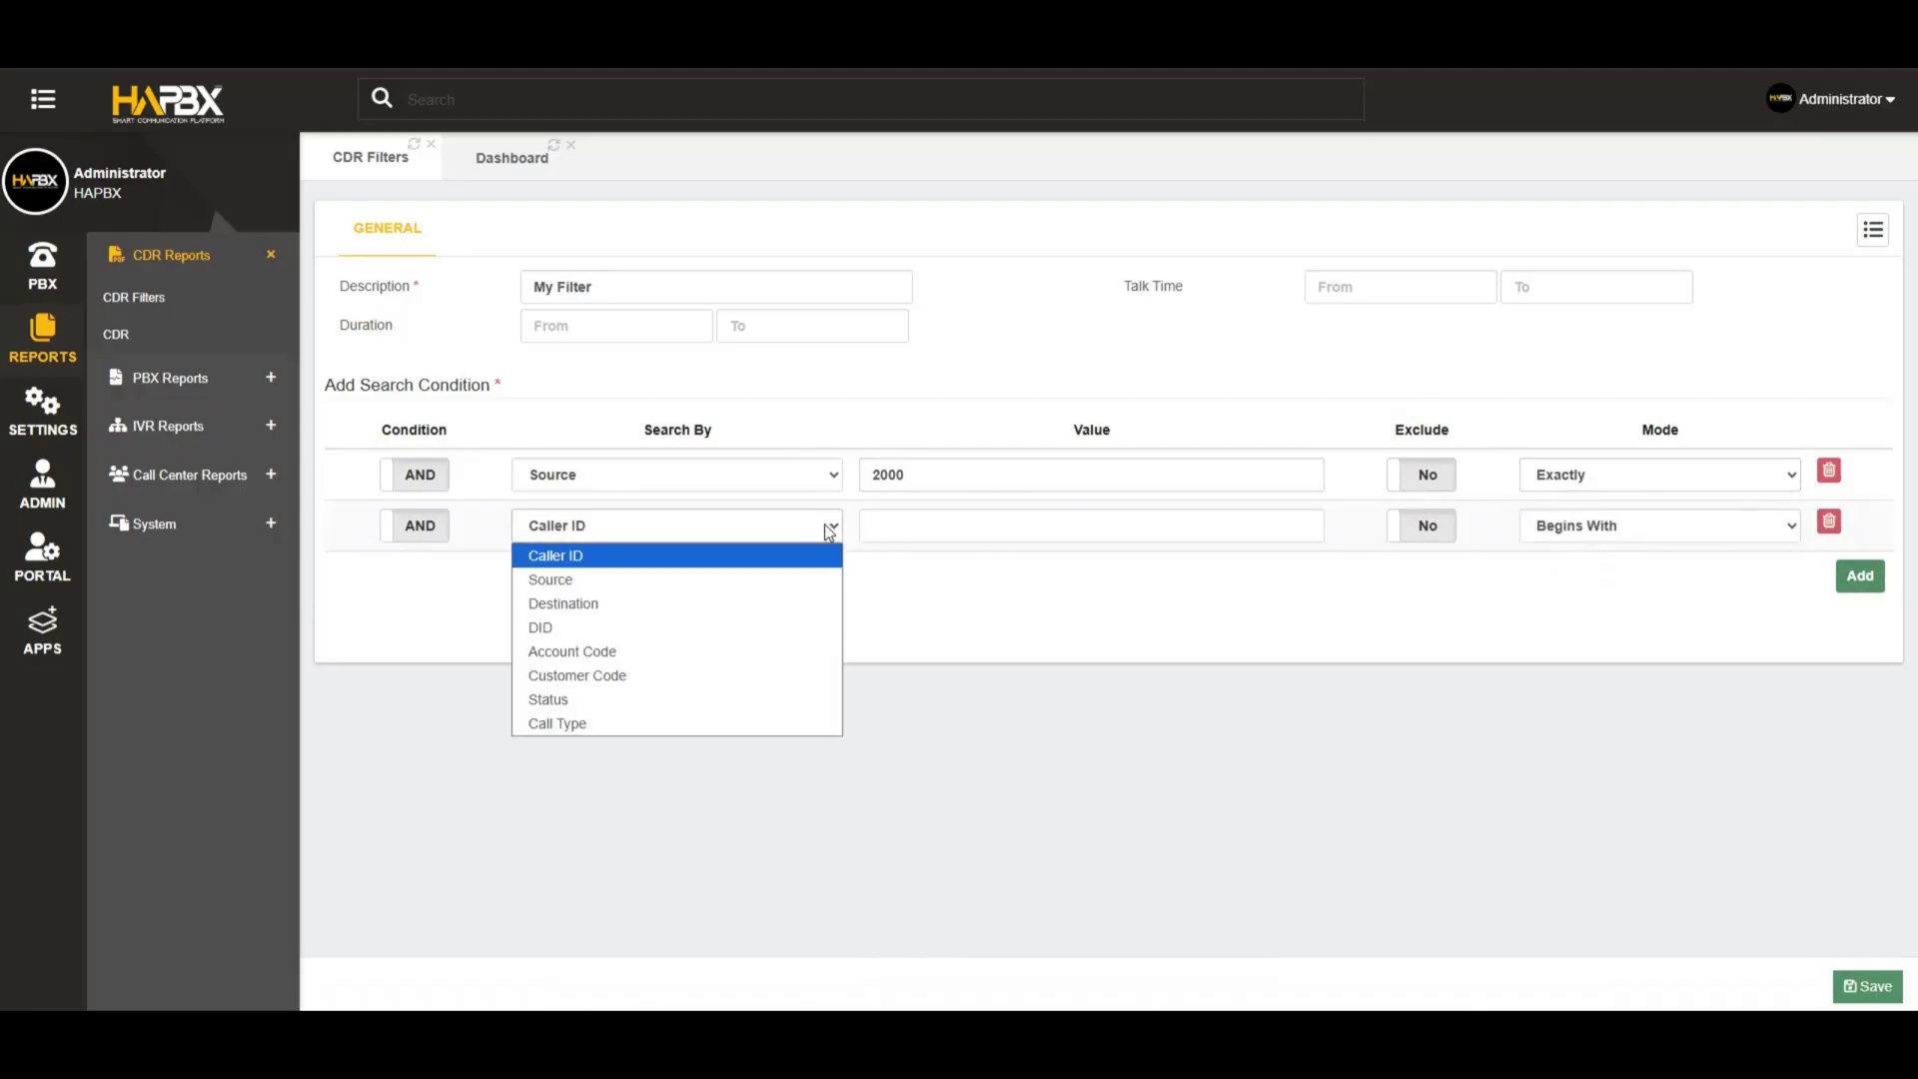
pyautogui.click(762, 603)
pyautogui.click(899, 528)
pyautogui.write('20')
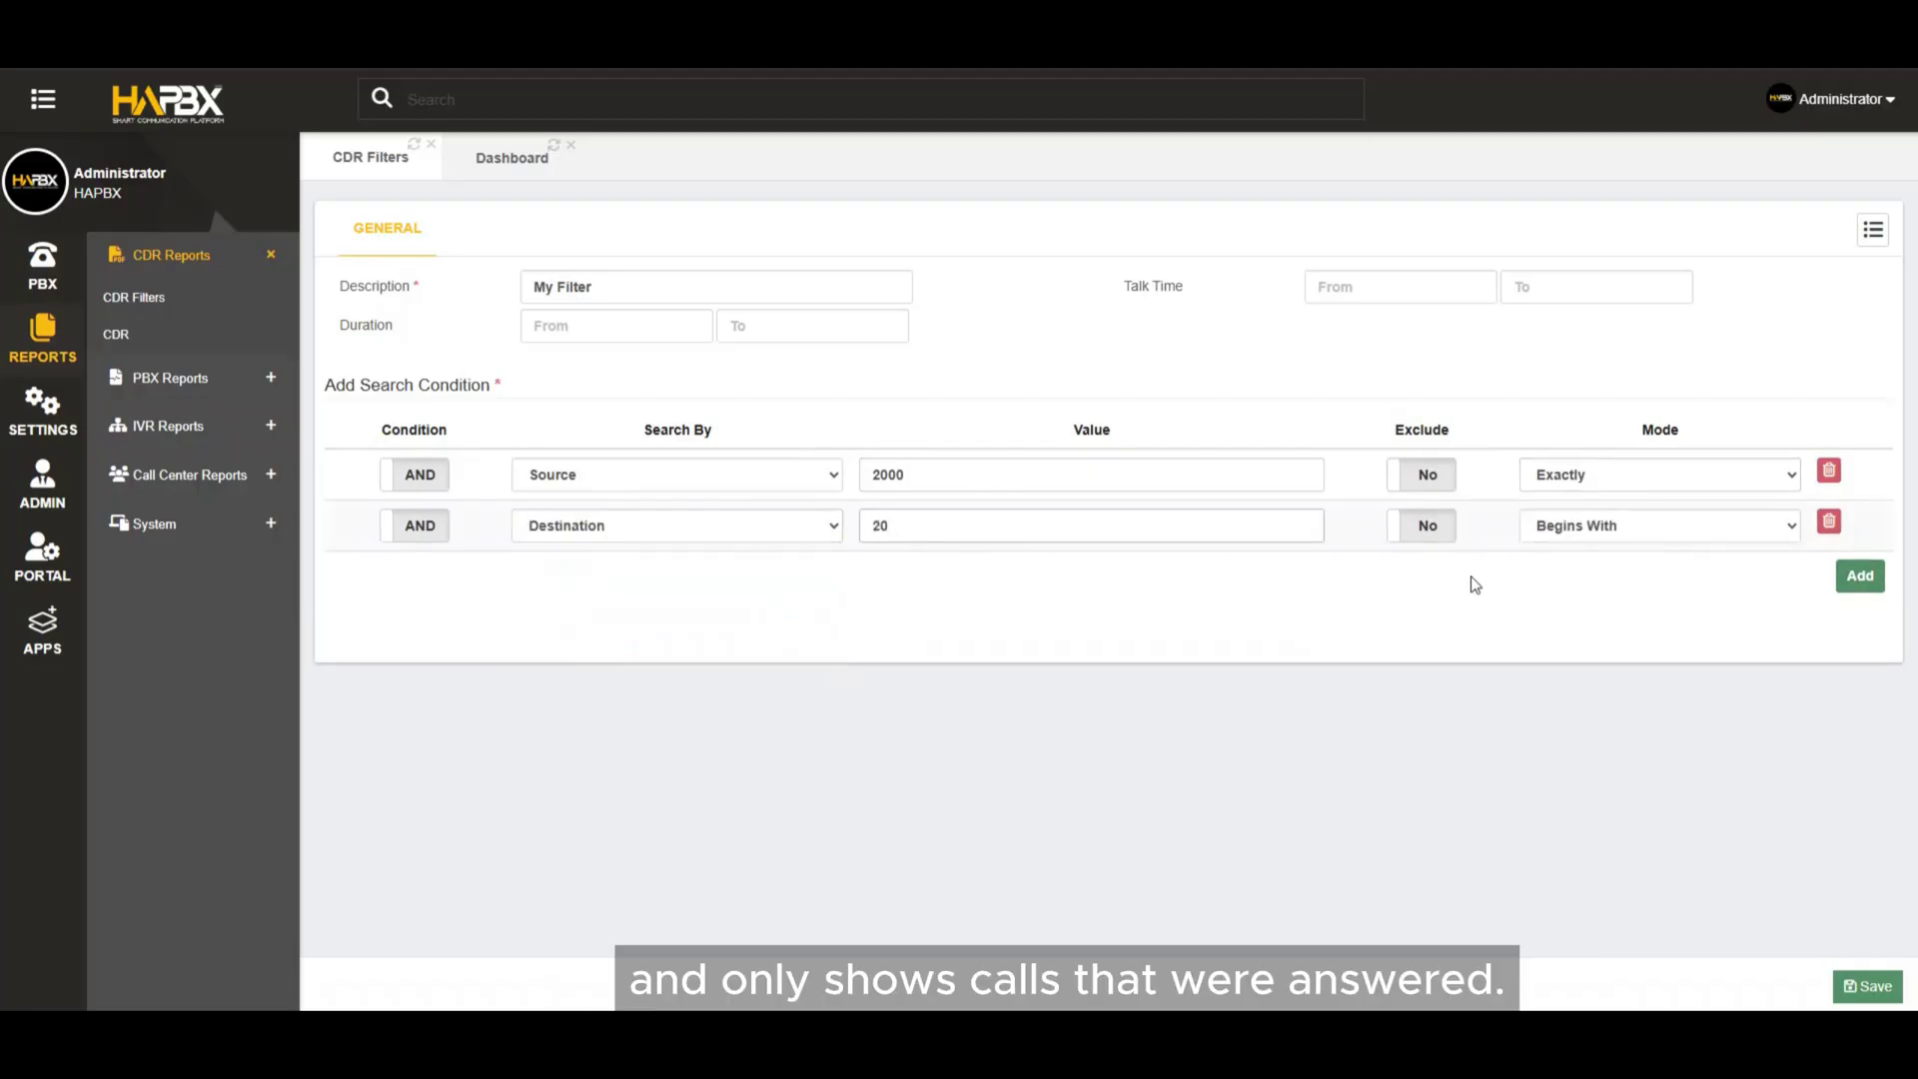
pyautogui.click(1603, 529)
pyautogui.click(1603, 539)
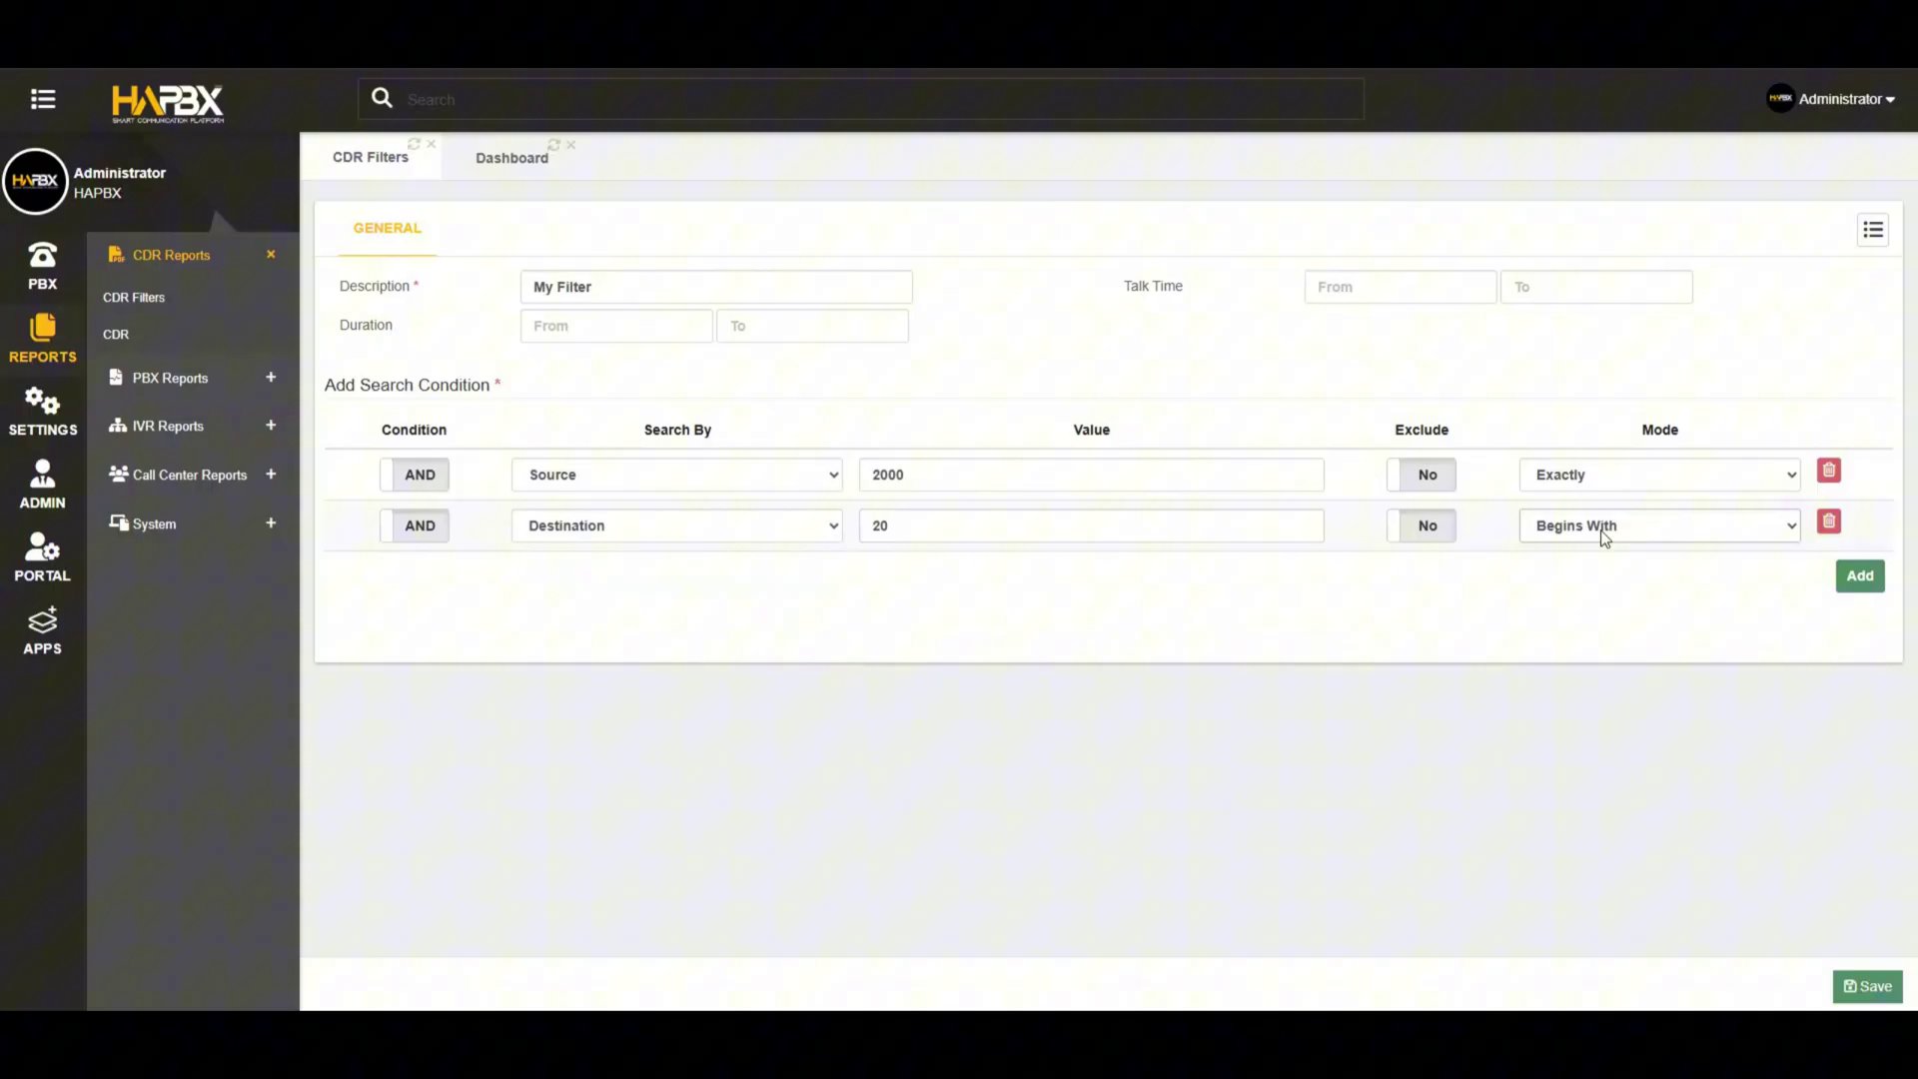
# Add a third condition for Status Answered, save My Filter, and open the CDR report
pyautogui.click(1860, 575)
pyautogui.click(636, 584)
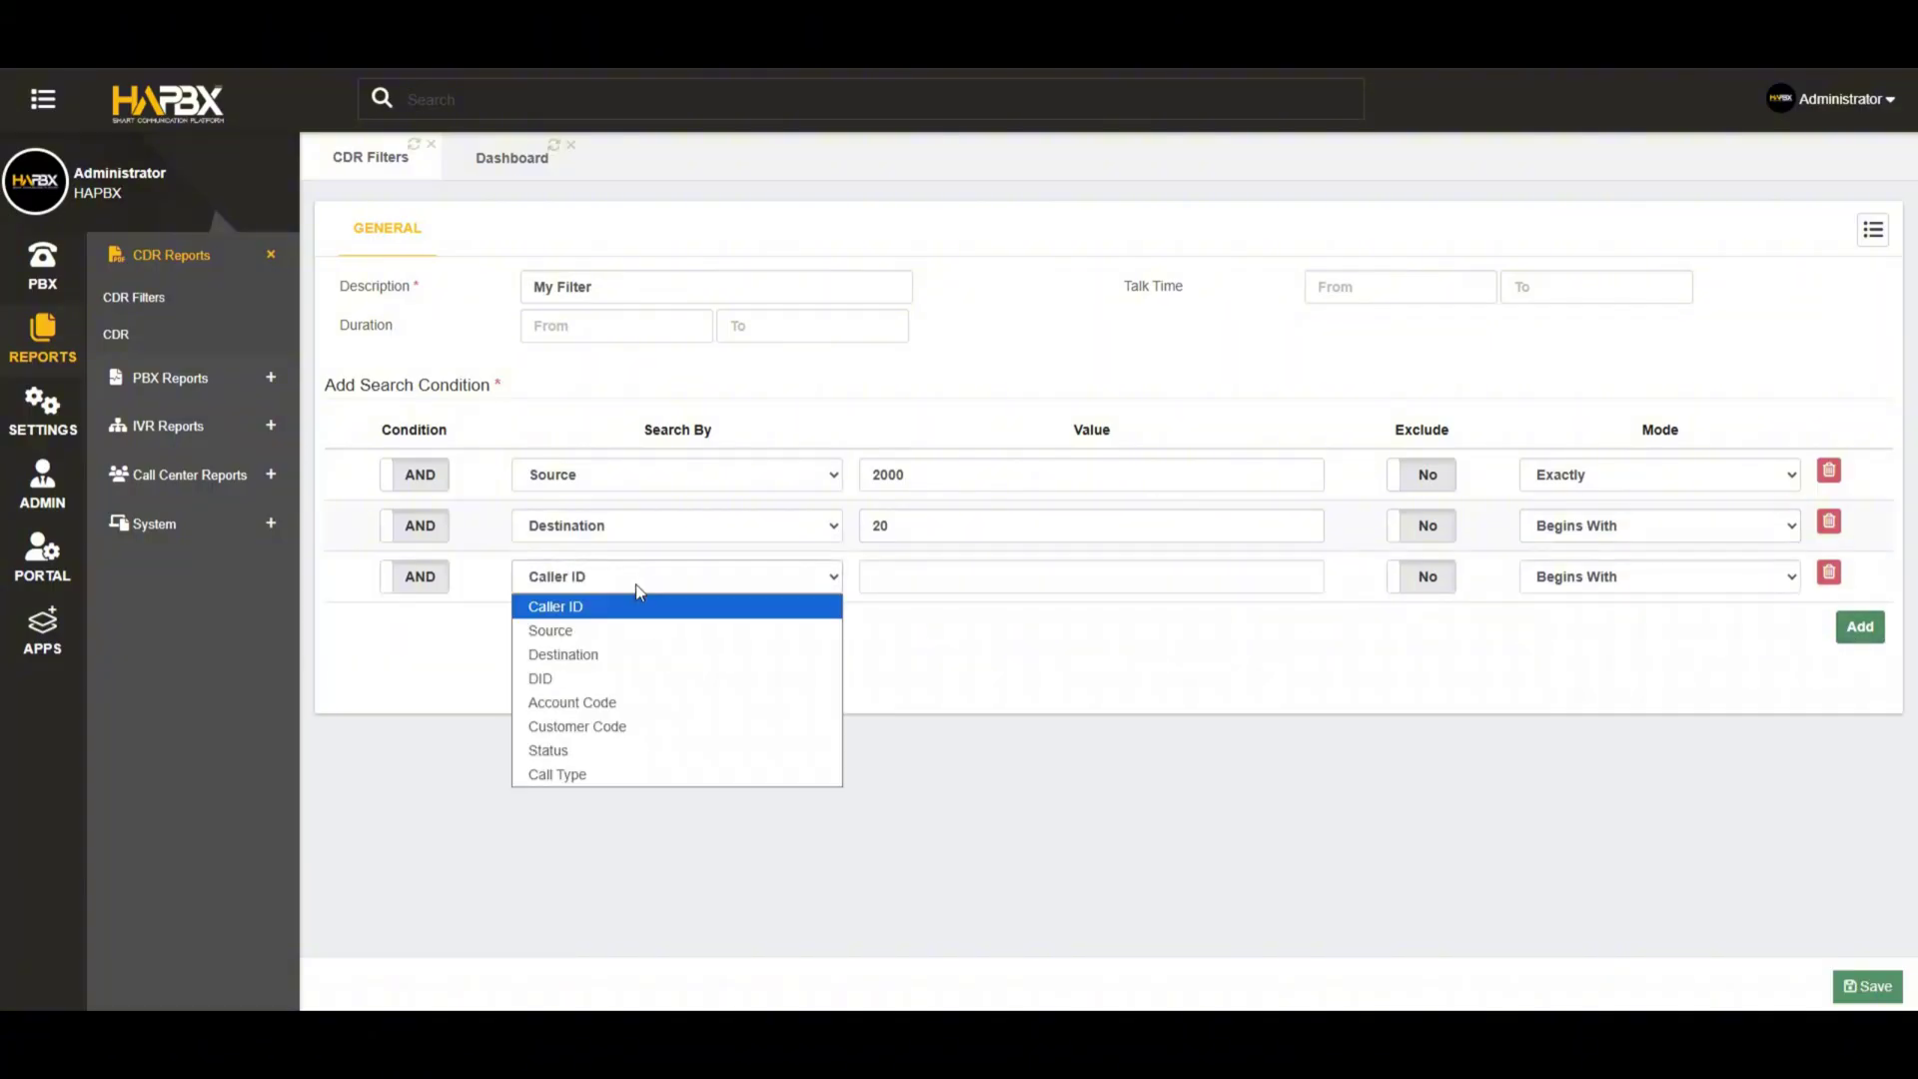
pyautogui.click(560, 750)
pyautogui.click(1034, 589)
pyautogui.click(999, 679)
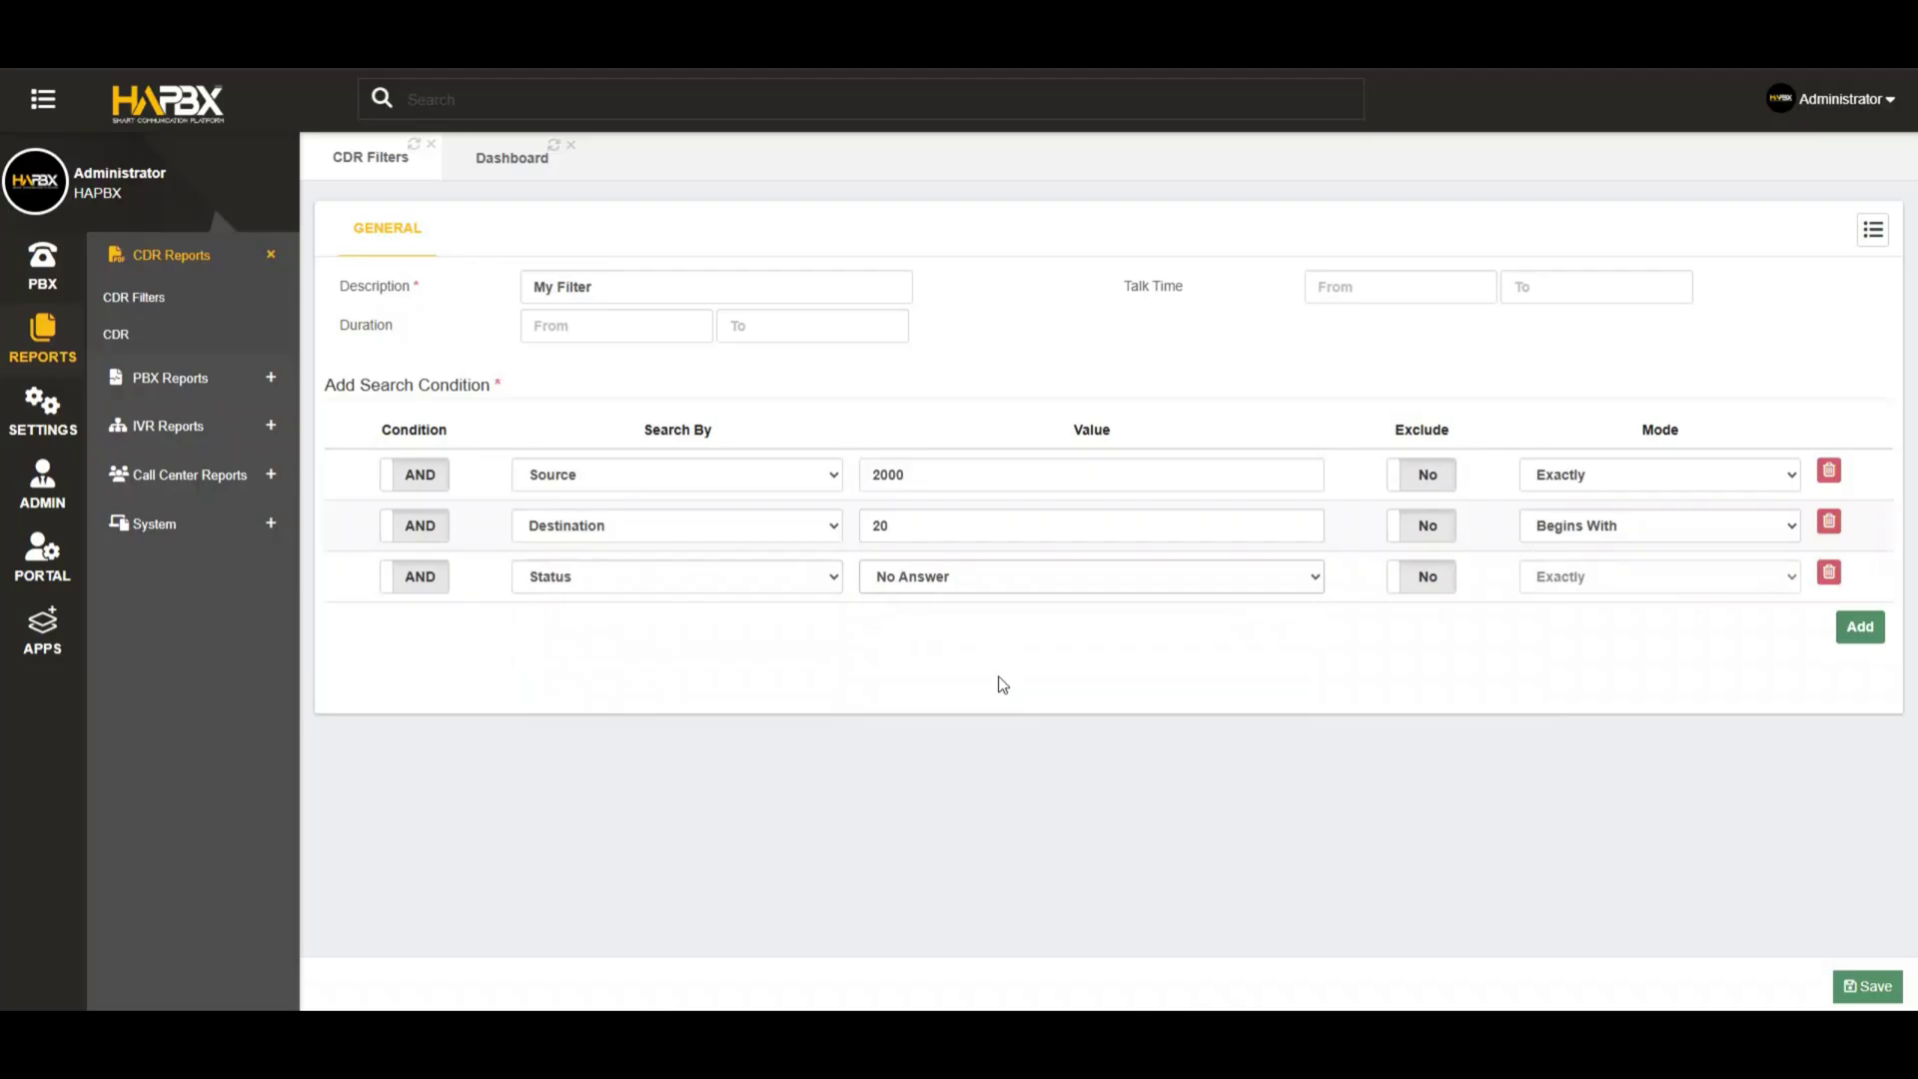
pyautogui.click(1876, 986)
pyautogui.click(112, 335)
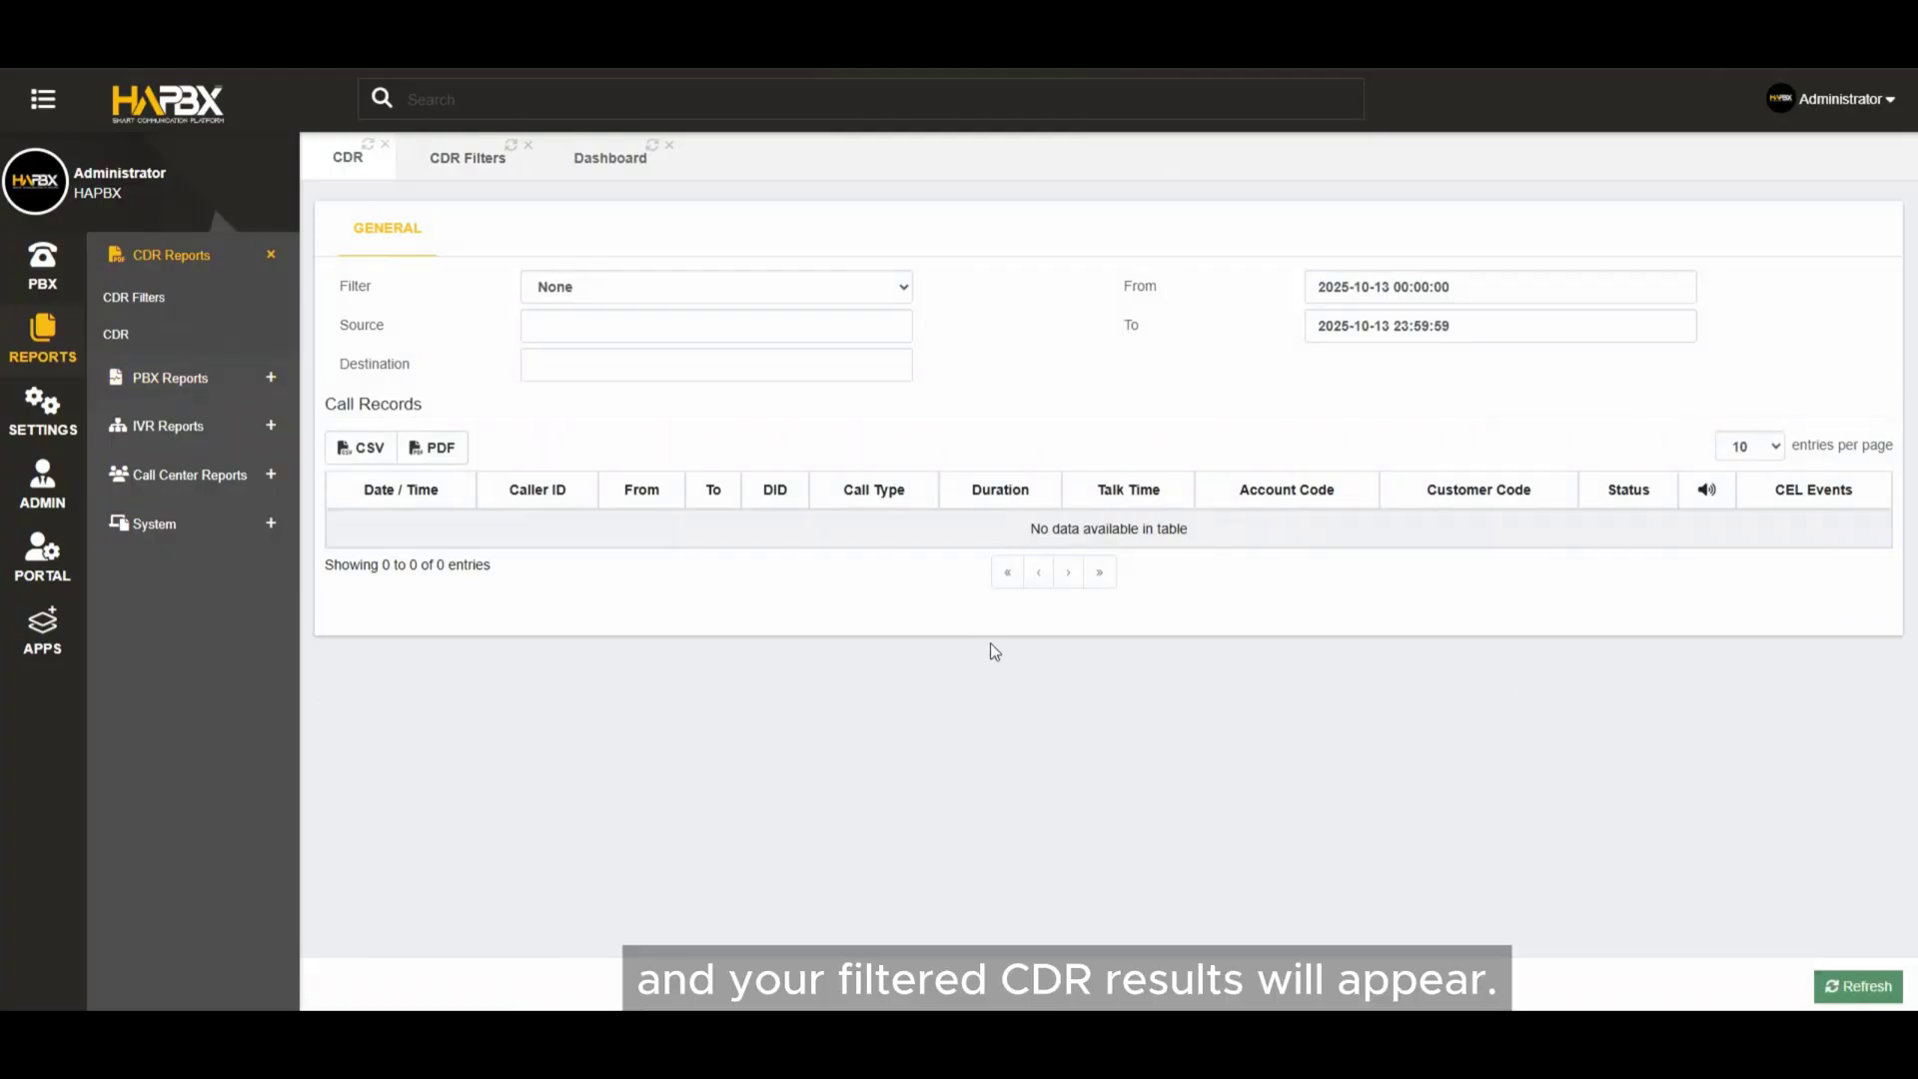
# Choose My Filter from the CDR report's Filter dropdown
pyautogui.click(787, 290)
pyautogui.click(787, 338)
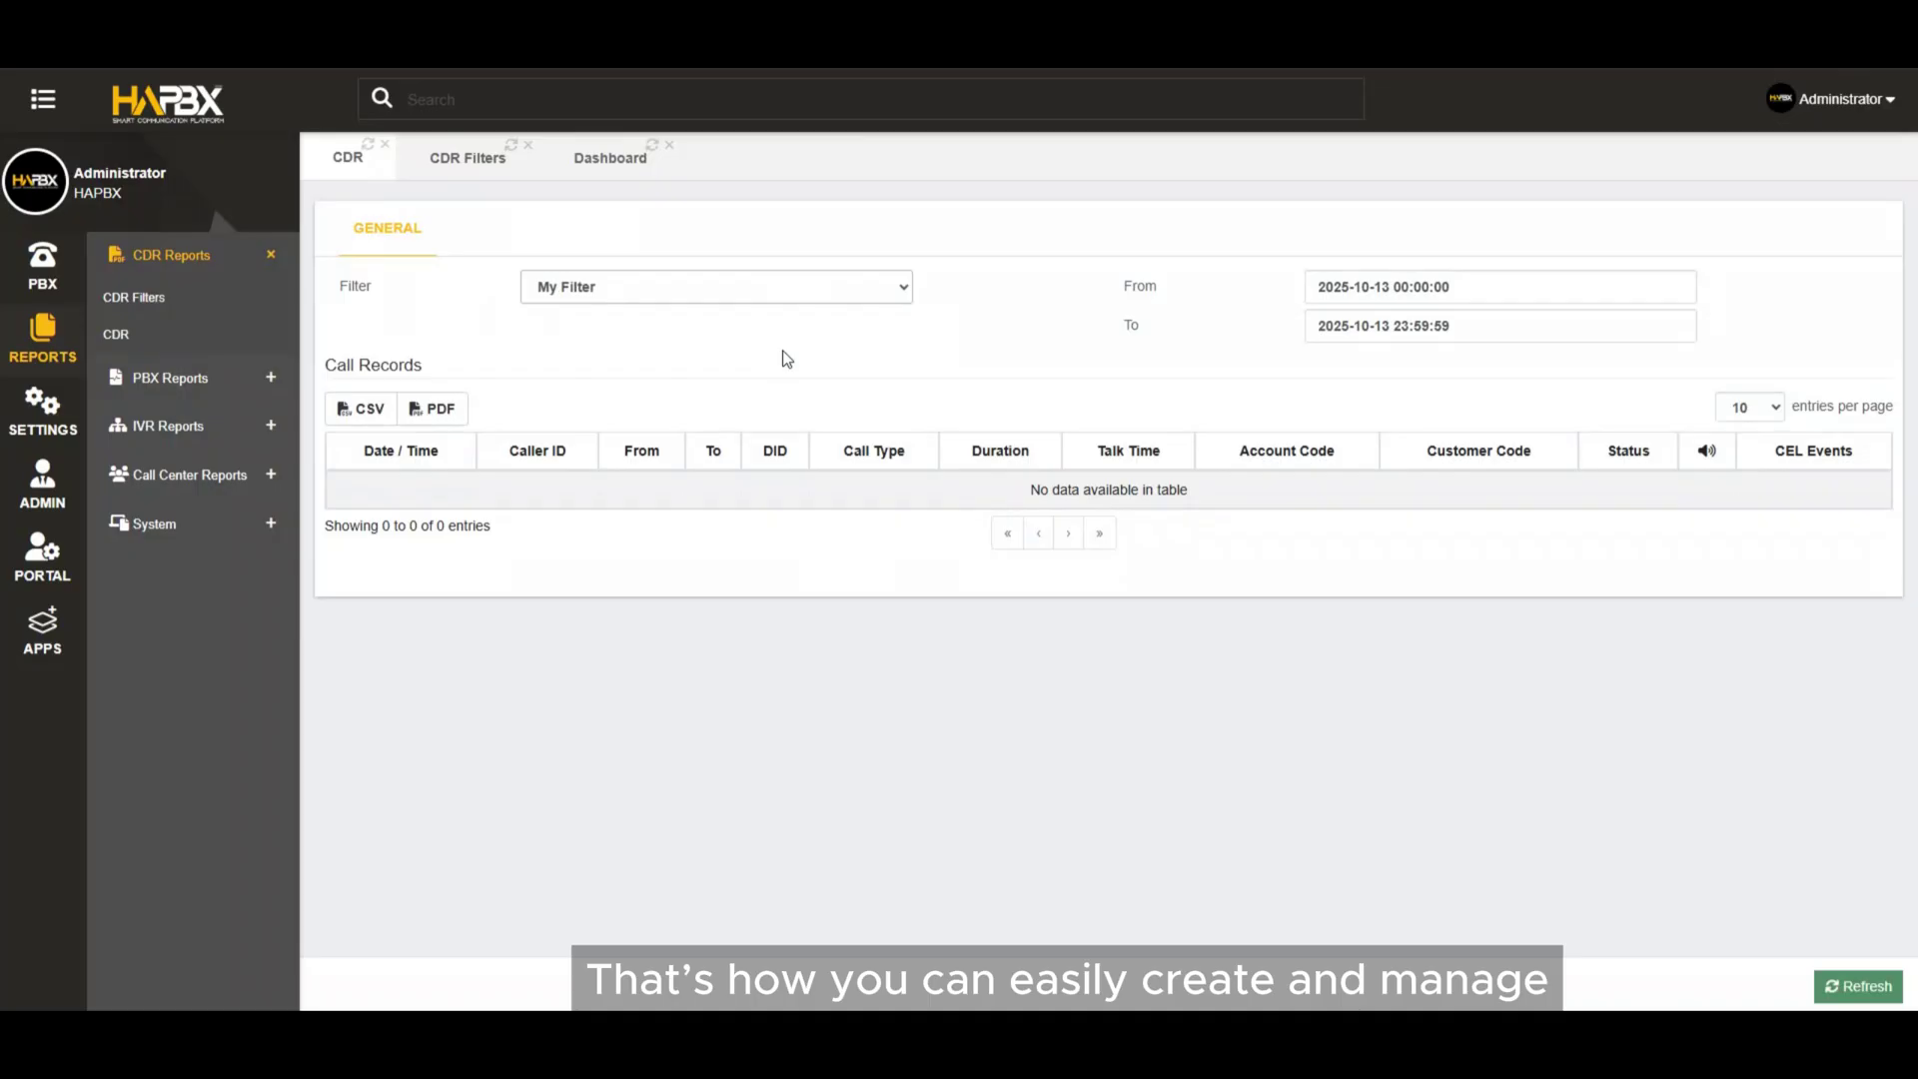